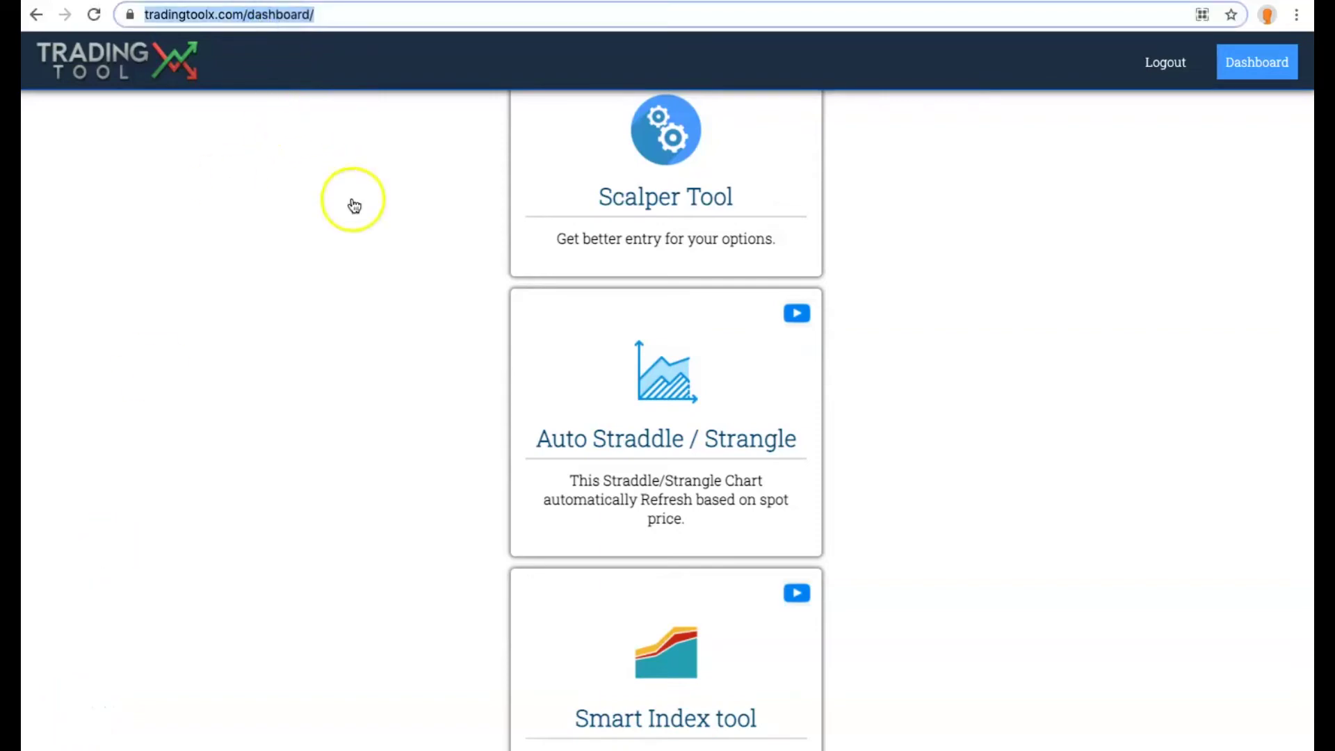
- Download the One click Trader package from the TradingToolX dashboard
scroll(352, 206, "up", 3)
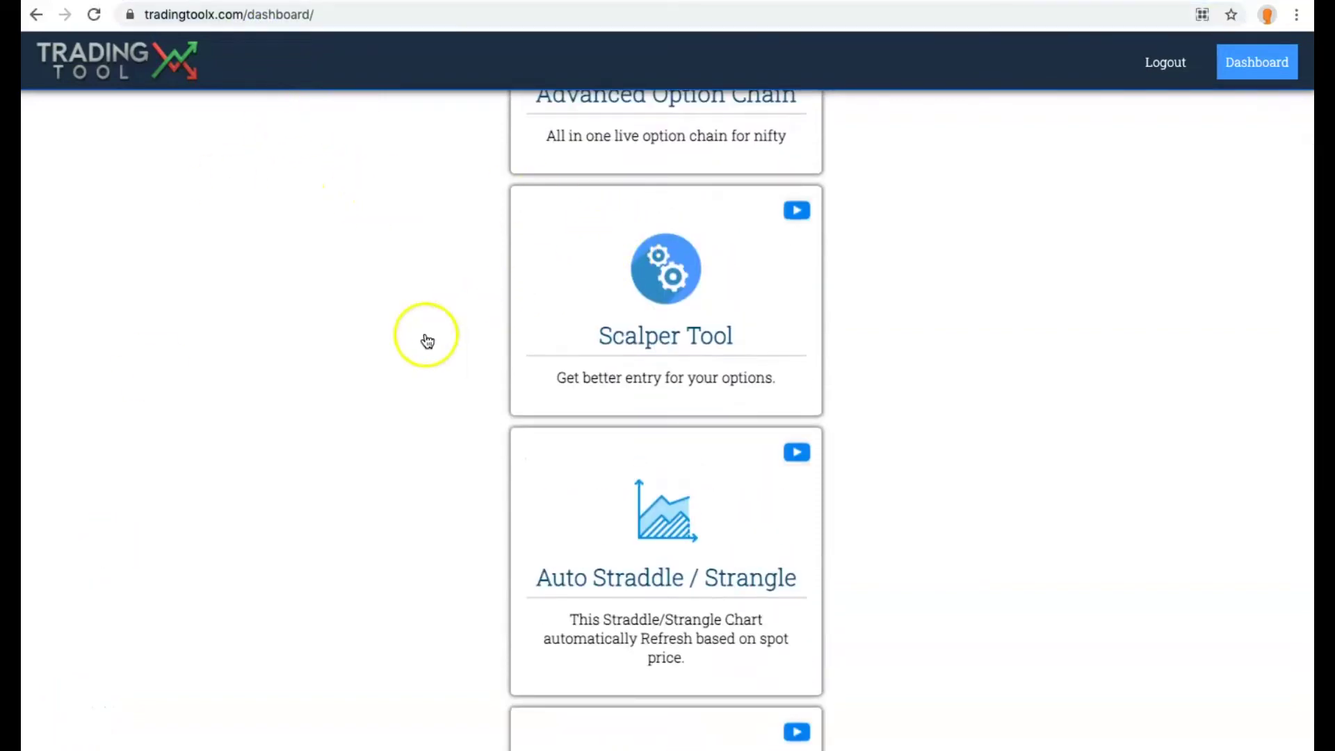
scroll(464, 320, "down", 6)
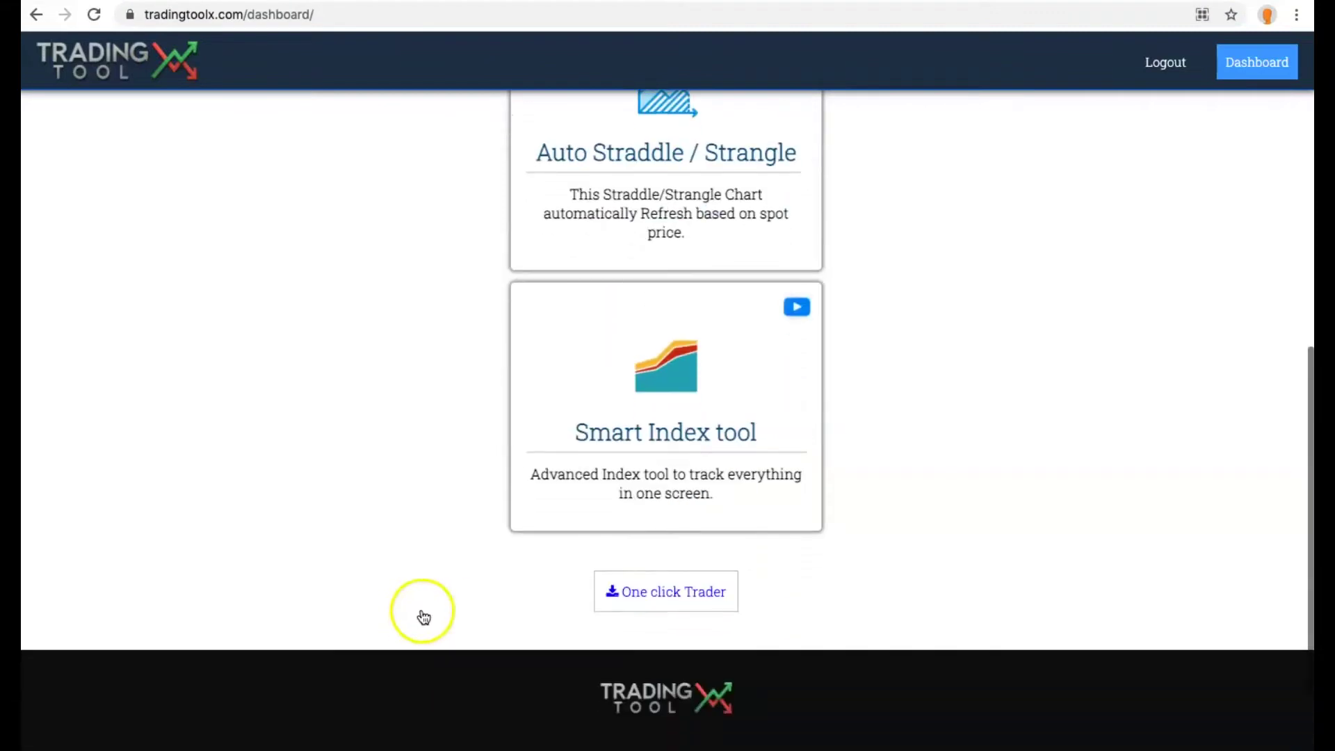
left_click(666, 595)
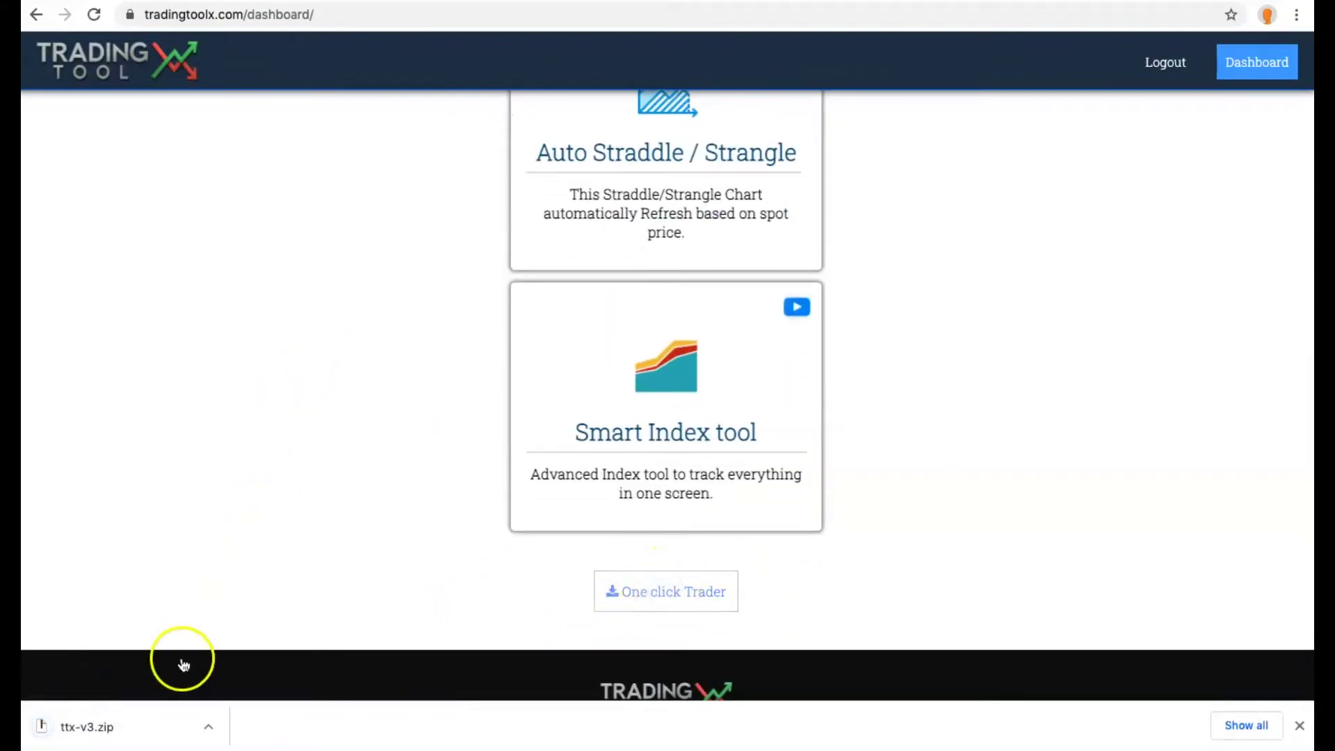
- Show the downloaded ttx-v3.zip in Finder and extract it to the tradingToolX folder in Downloads
left_click(208, 727)
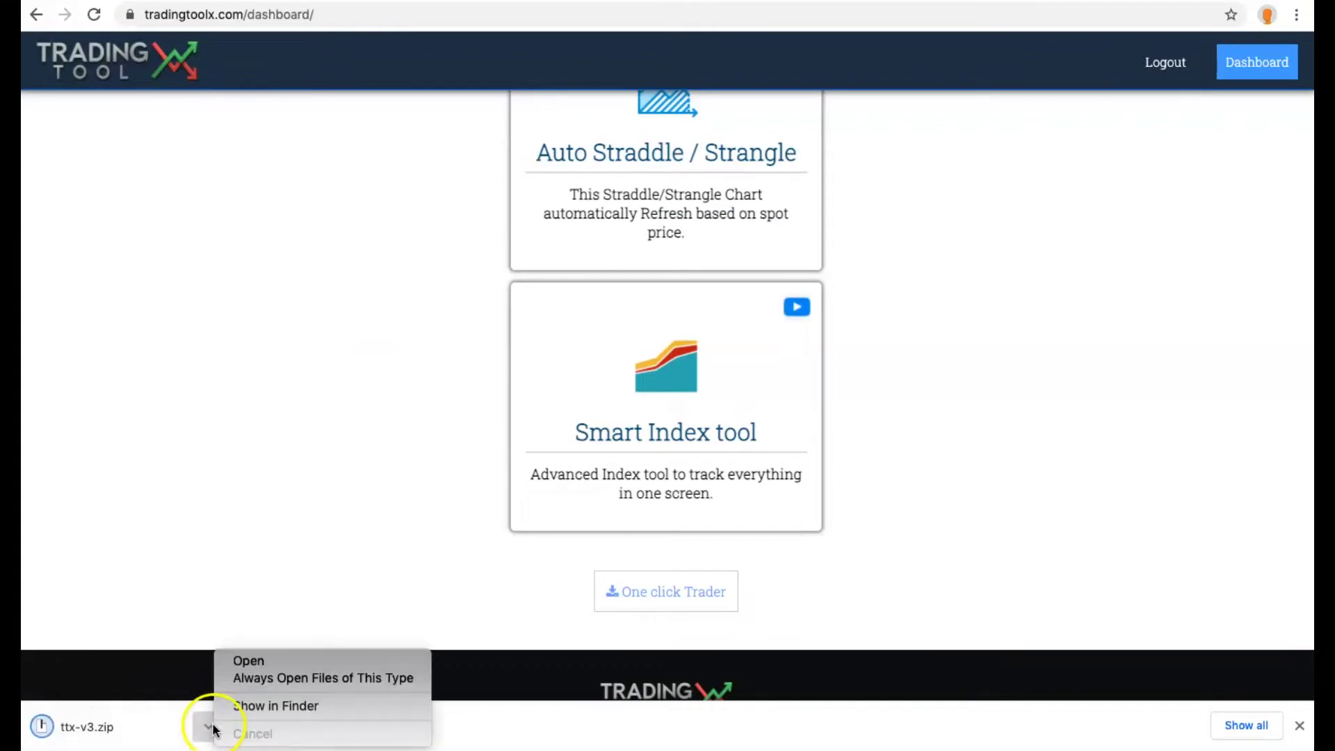
left_click(249, 705)
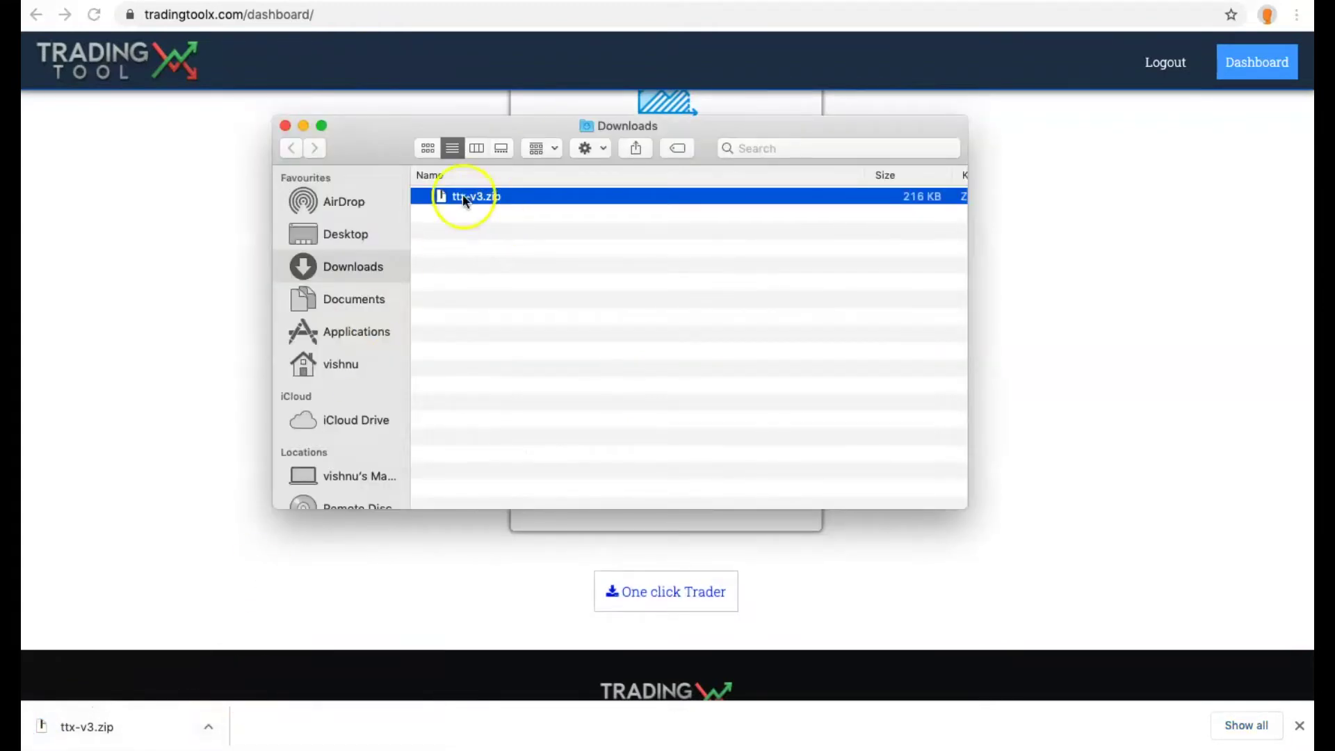
double_click(444, 198)
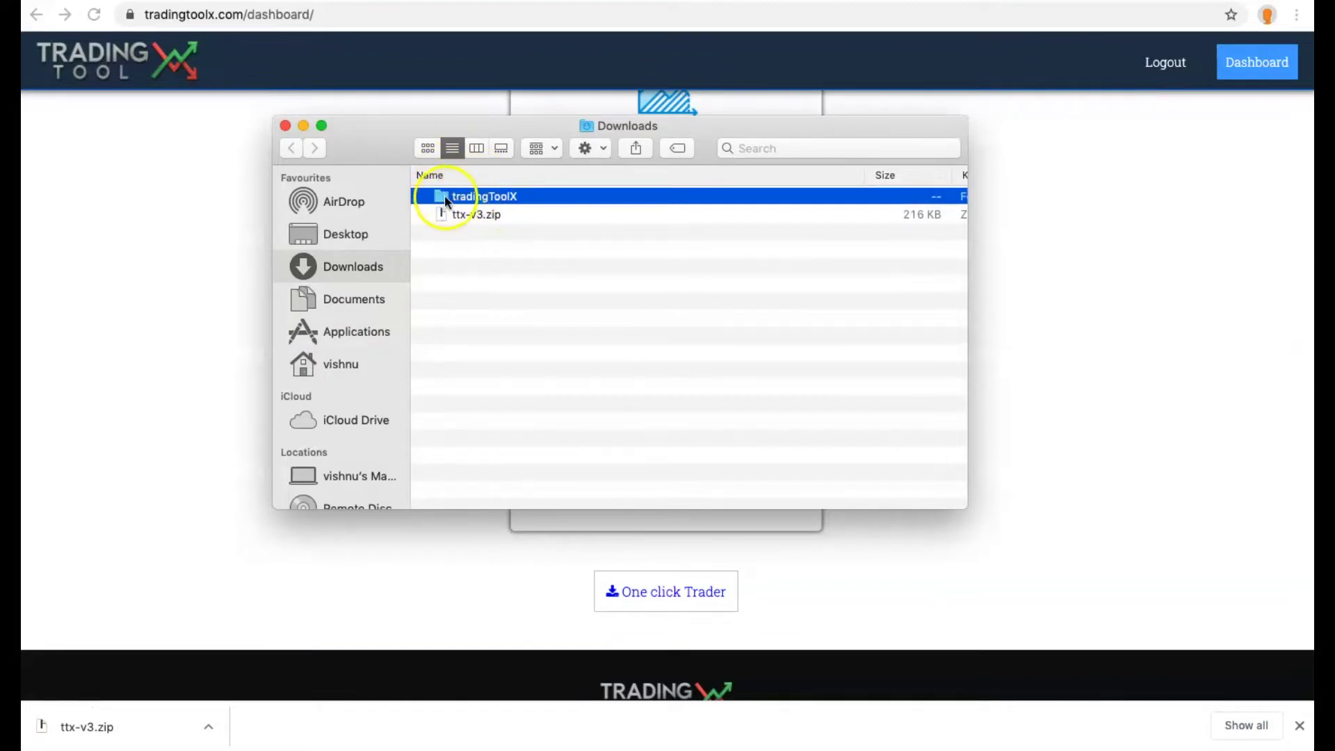
mouse_move(445, 198)
left_mouse_down()
mouse_move(461, 210)
mouse_move(464, 195)
left_mouse_up()
left_click(285, 126)
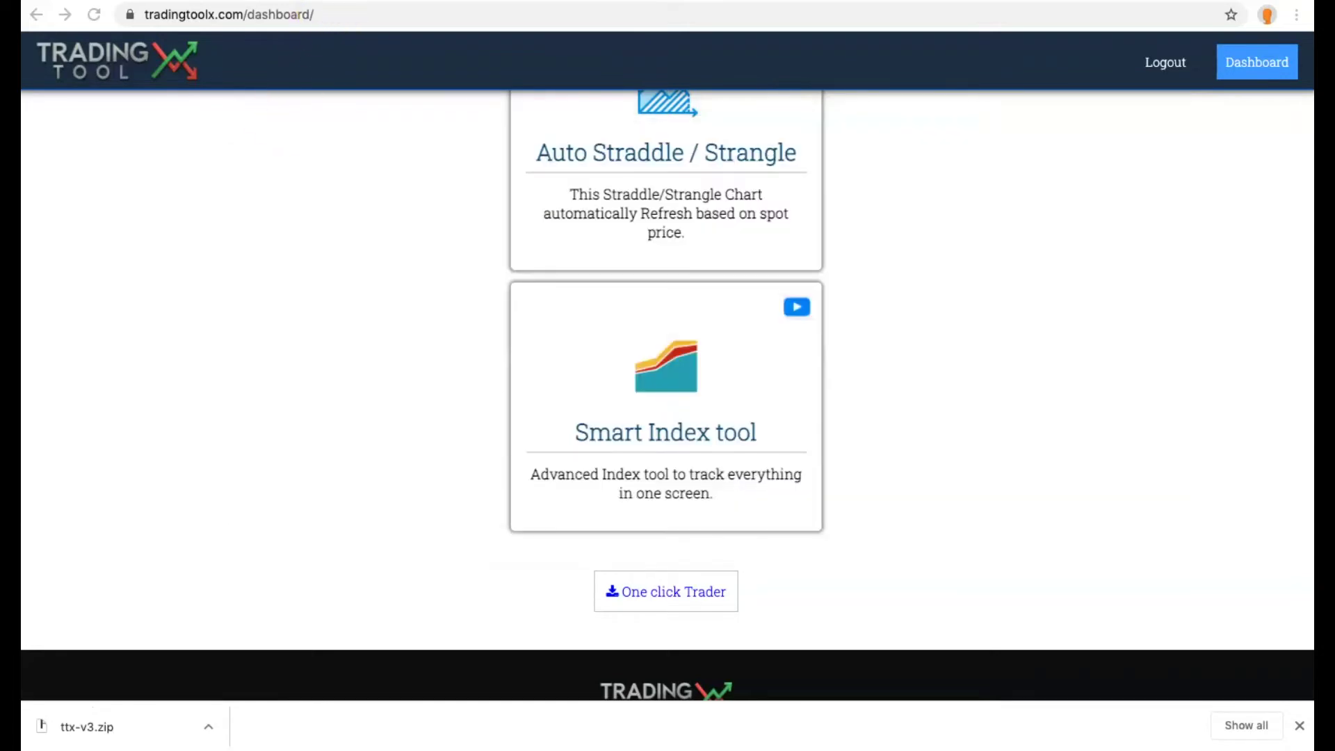
- Open chrome://extensions in a new tab, then toggle Developer mode off and back on
key("super+t")
type("chrome")
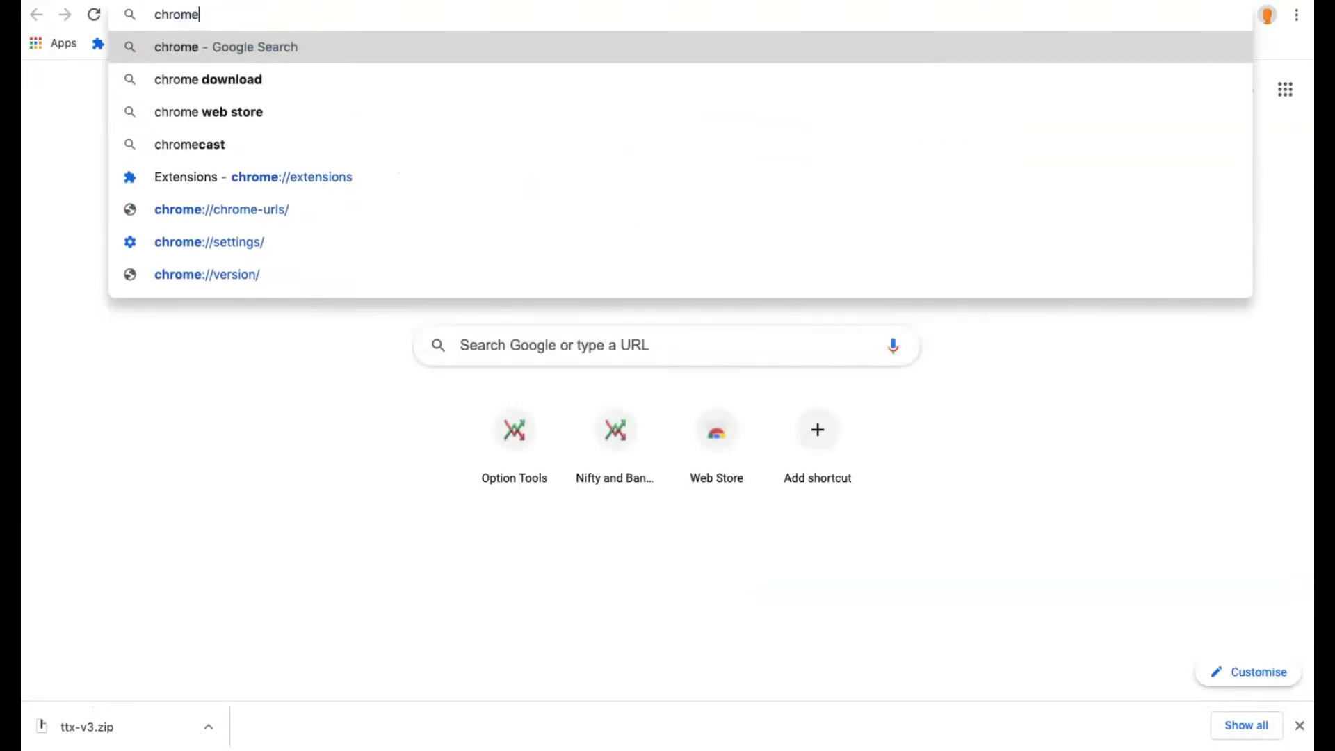
key("Down")
key("Down")
key("Down")
key("Down")
key("Return")
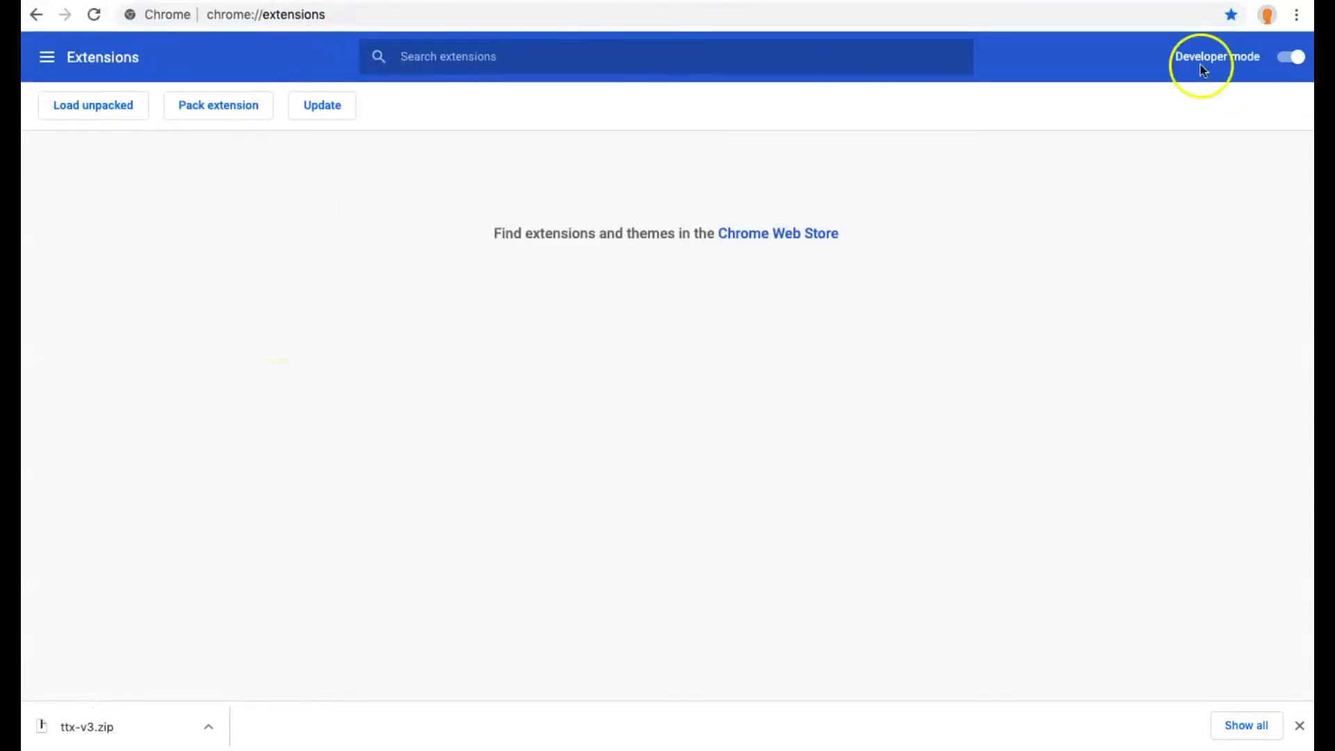
left_click(1288, 61)
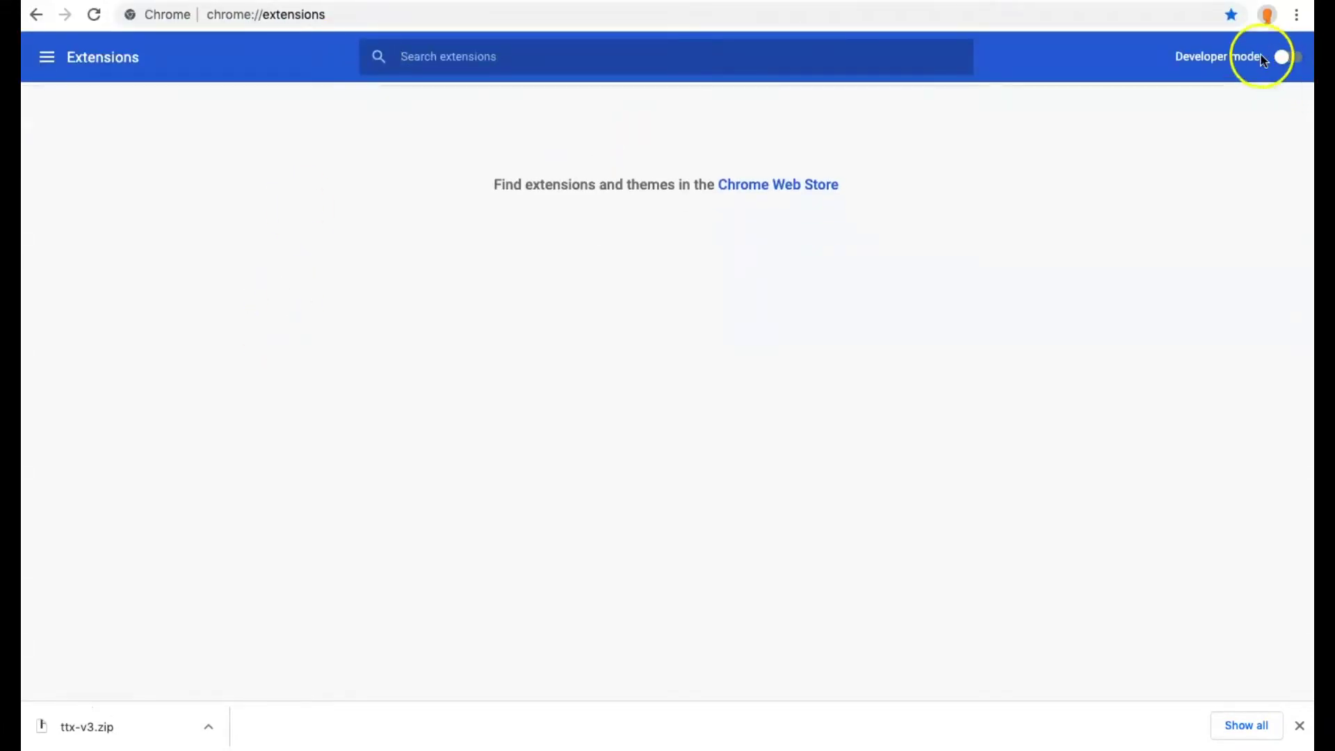
left_click(1290, 61)
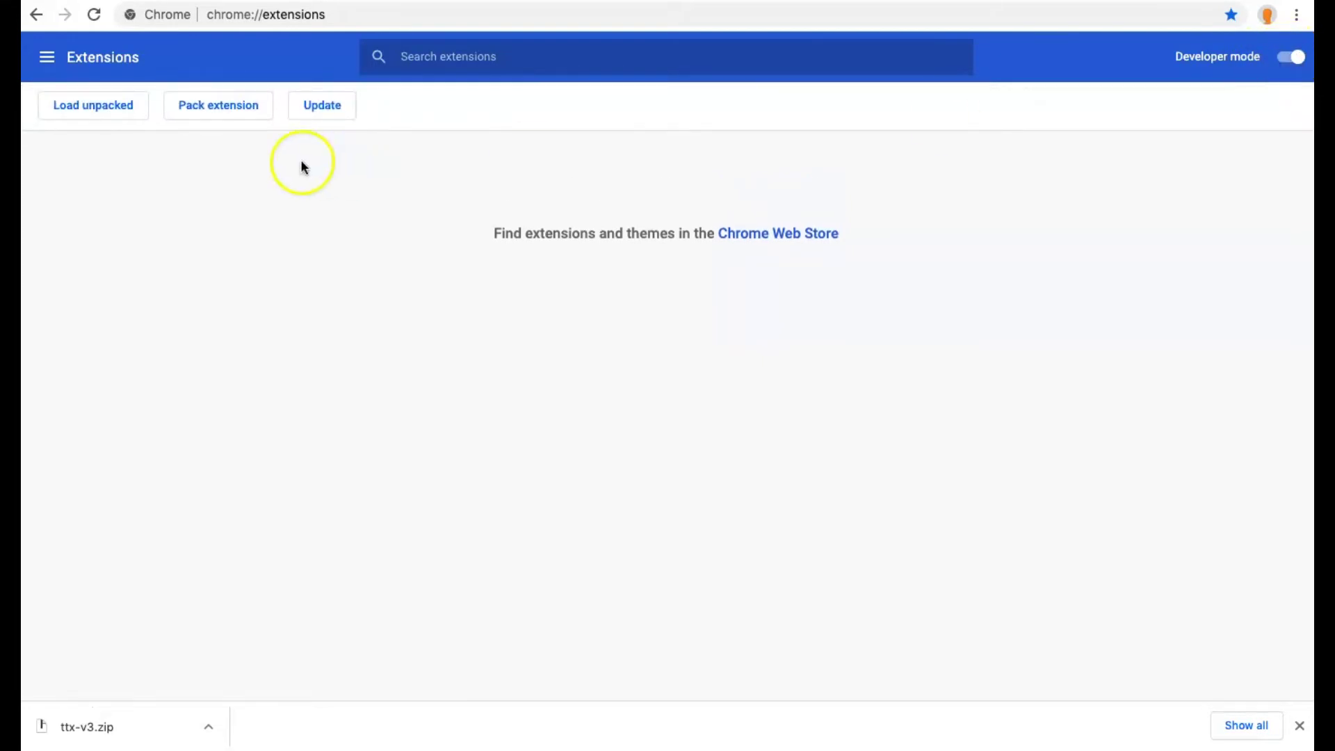
- Load the tradingToolX folder from Downloads as an unpacked extension
left_click(66, 109)
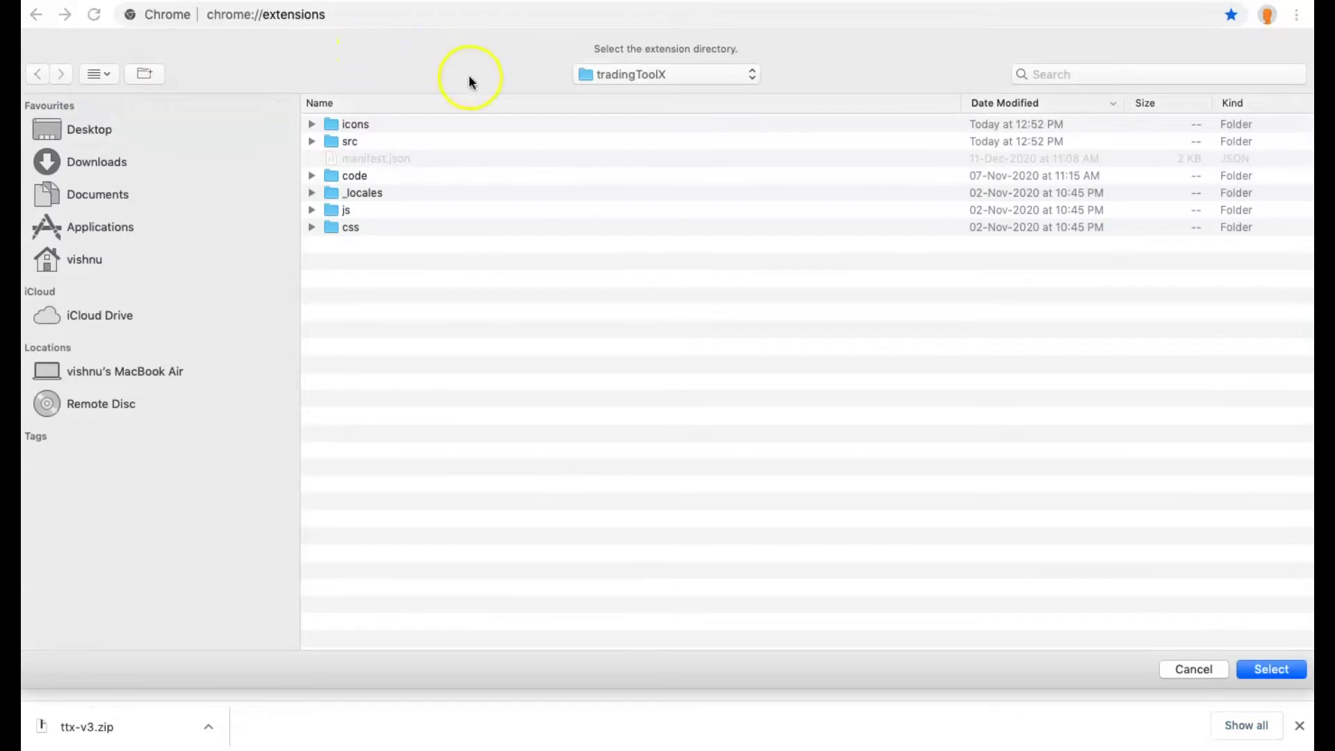
left_click(126, 161)
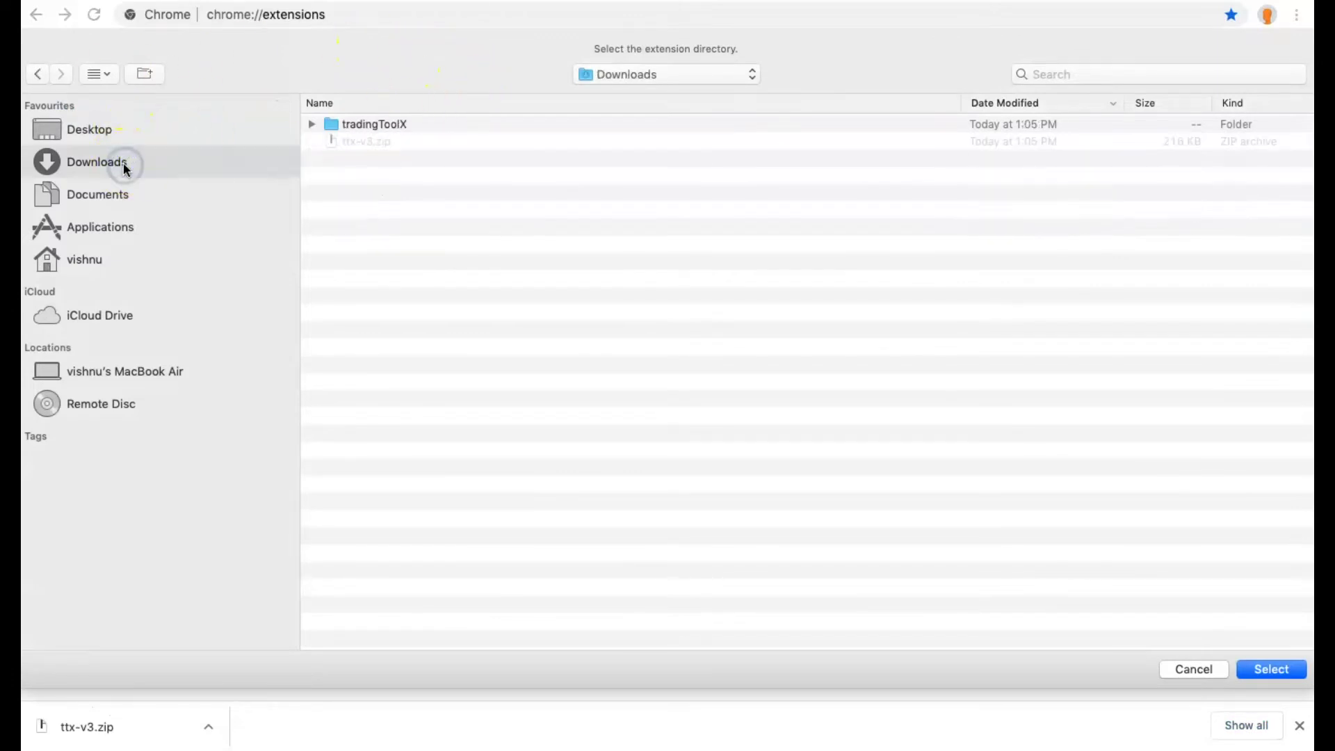
left_click(357, 129)
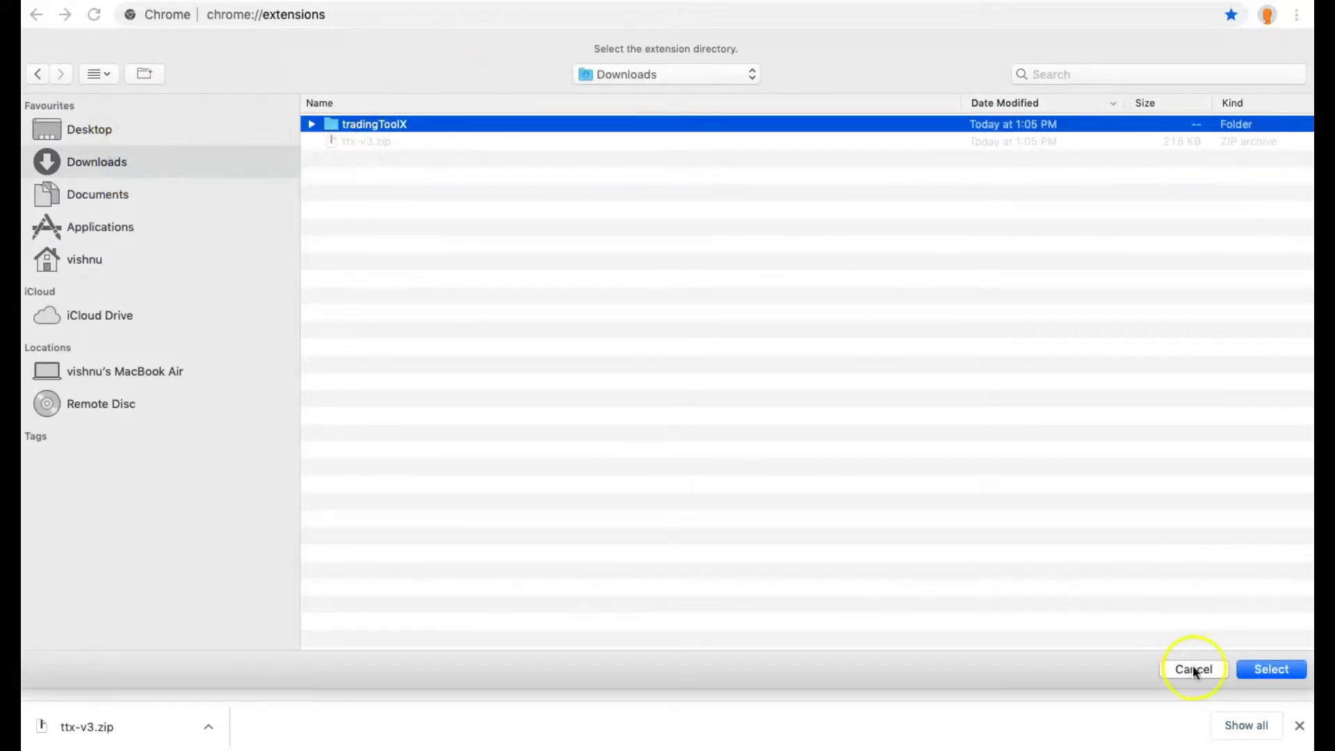
left_click(1254, 671)
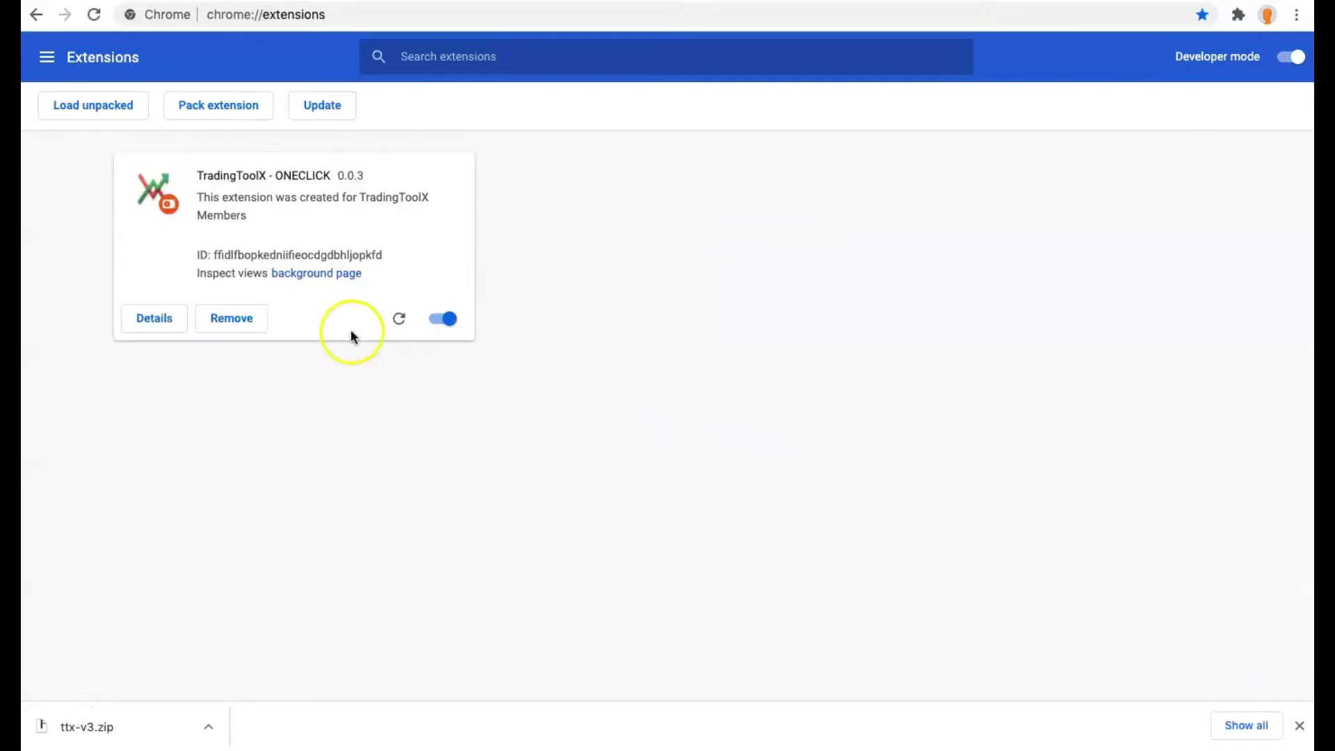
- Pin the TradingToolX - ONECLICK extension to the browser toolbar
left_click(1238, 14)
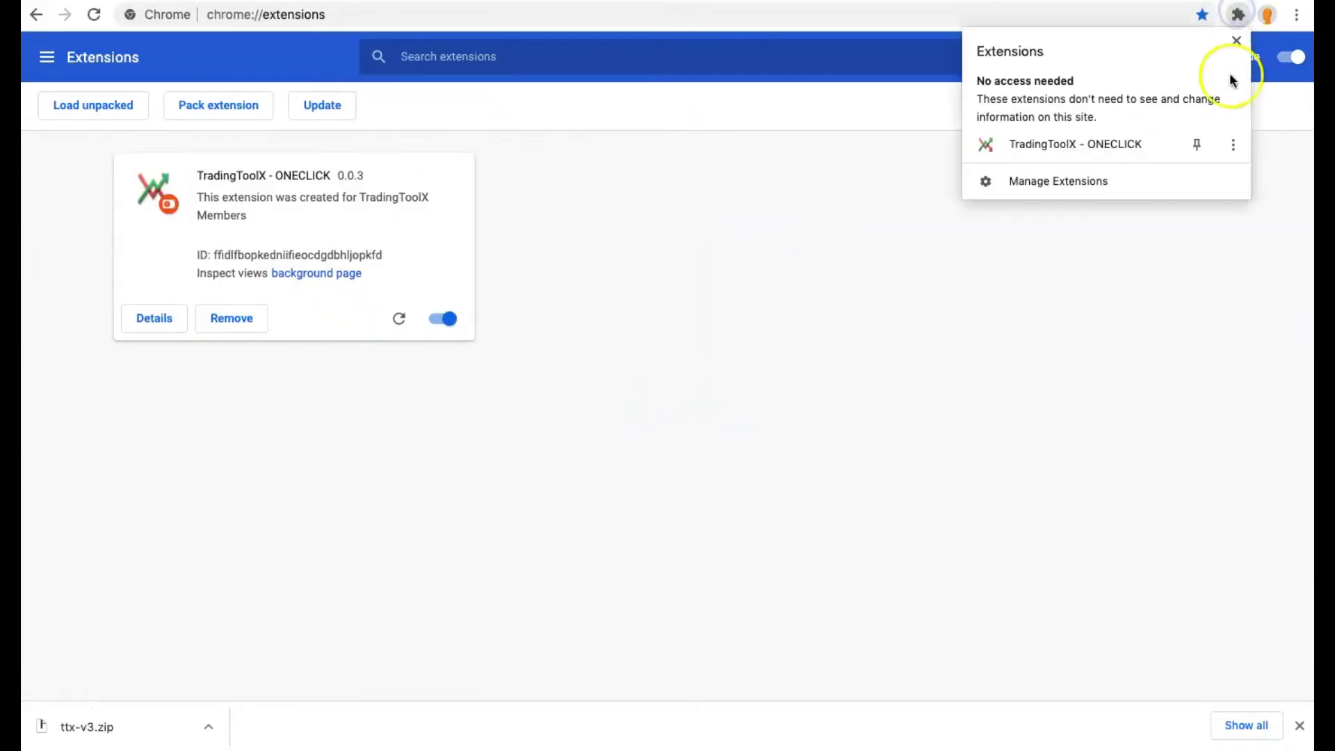
left_click(1196, 144)
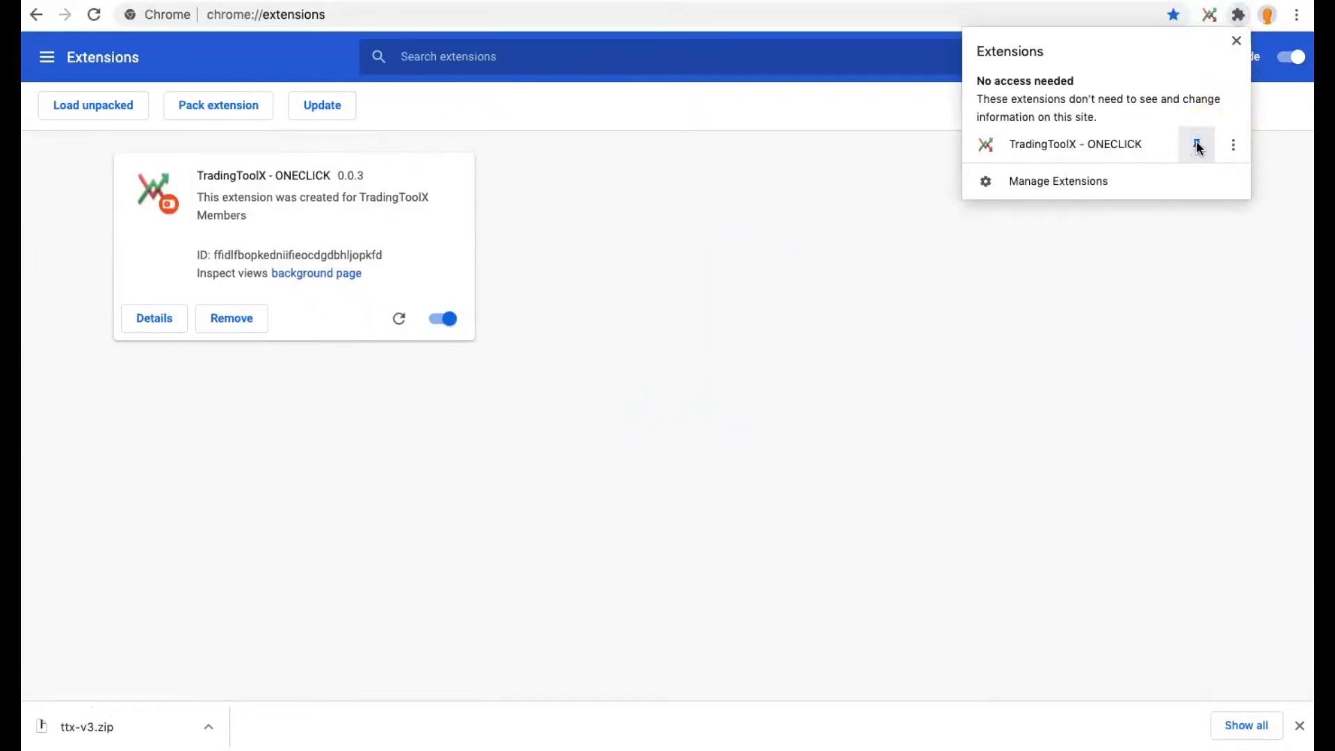
left_click(836, 263)
- Start the login from the TradingToolX extension and return to the already open dashboard tab
left_click(1209, 15)
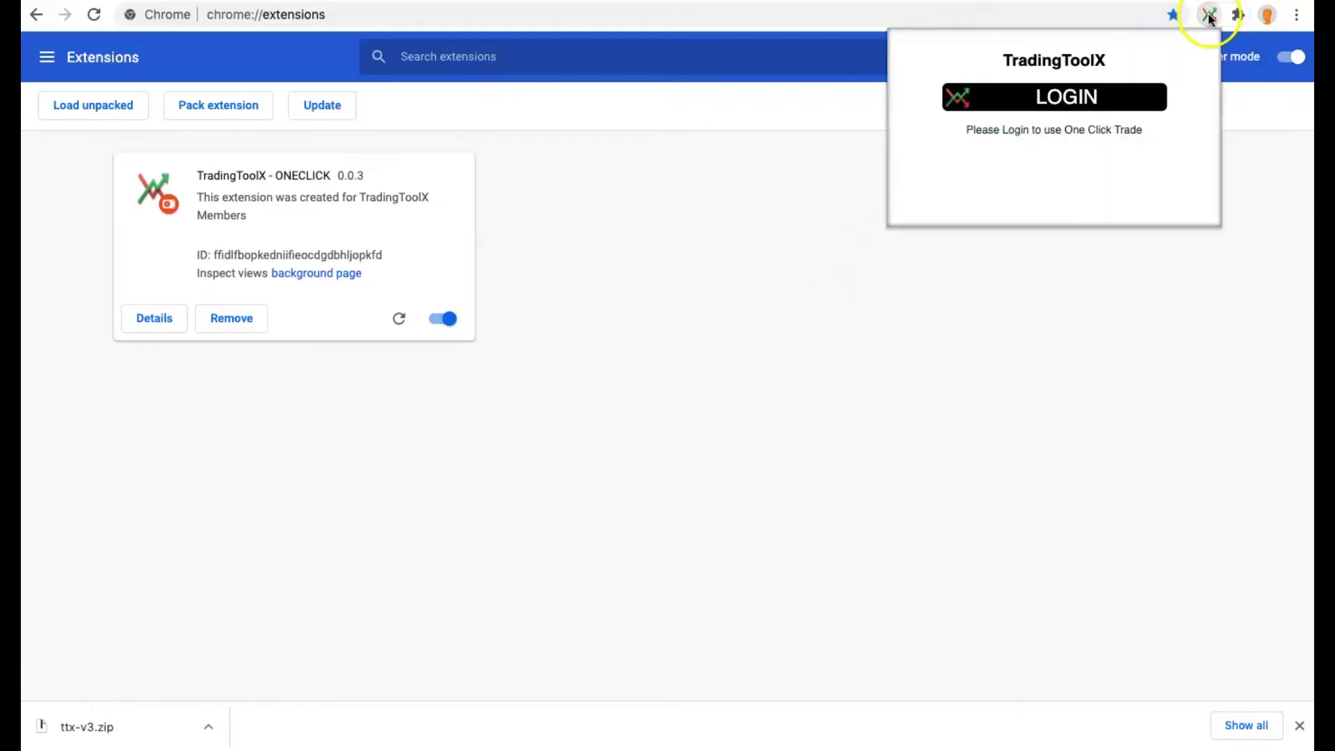
left_click(1050, 98)
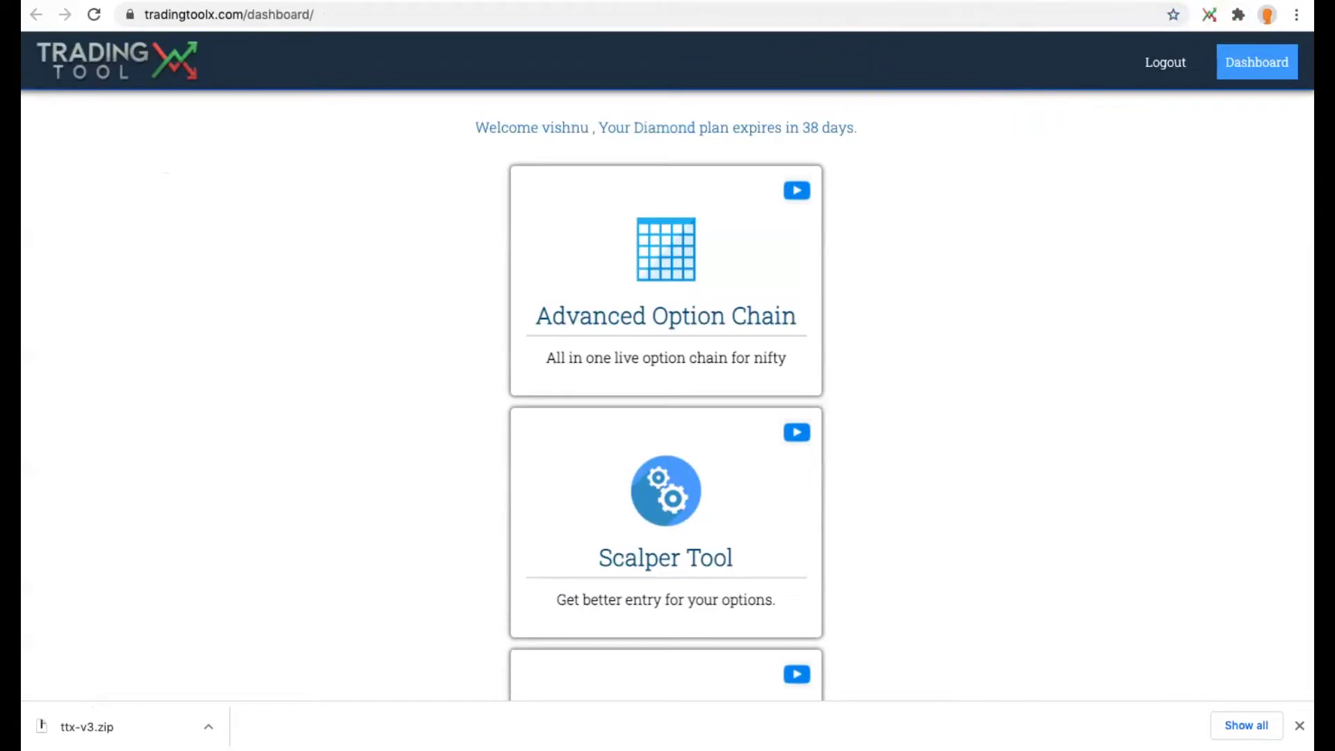
left_click(410, 0)
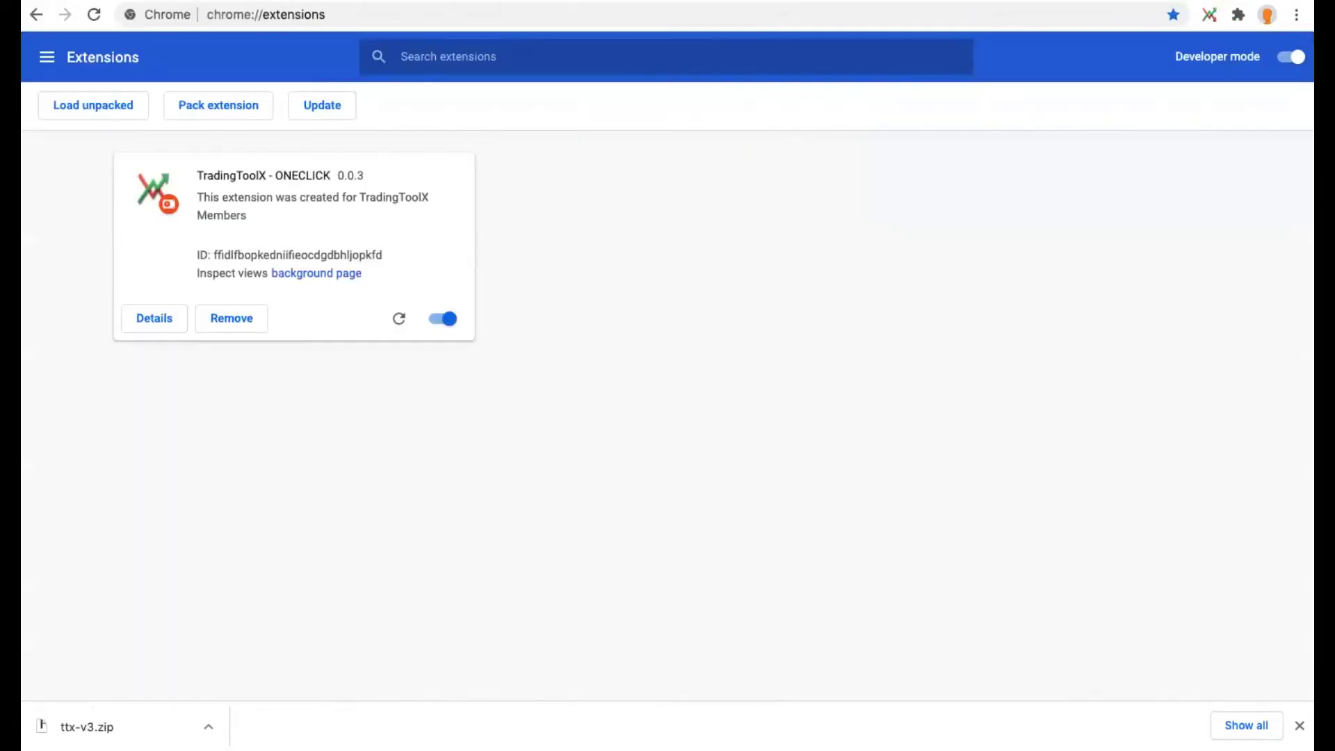
key("ctrl+Tab")
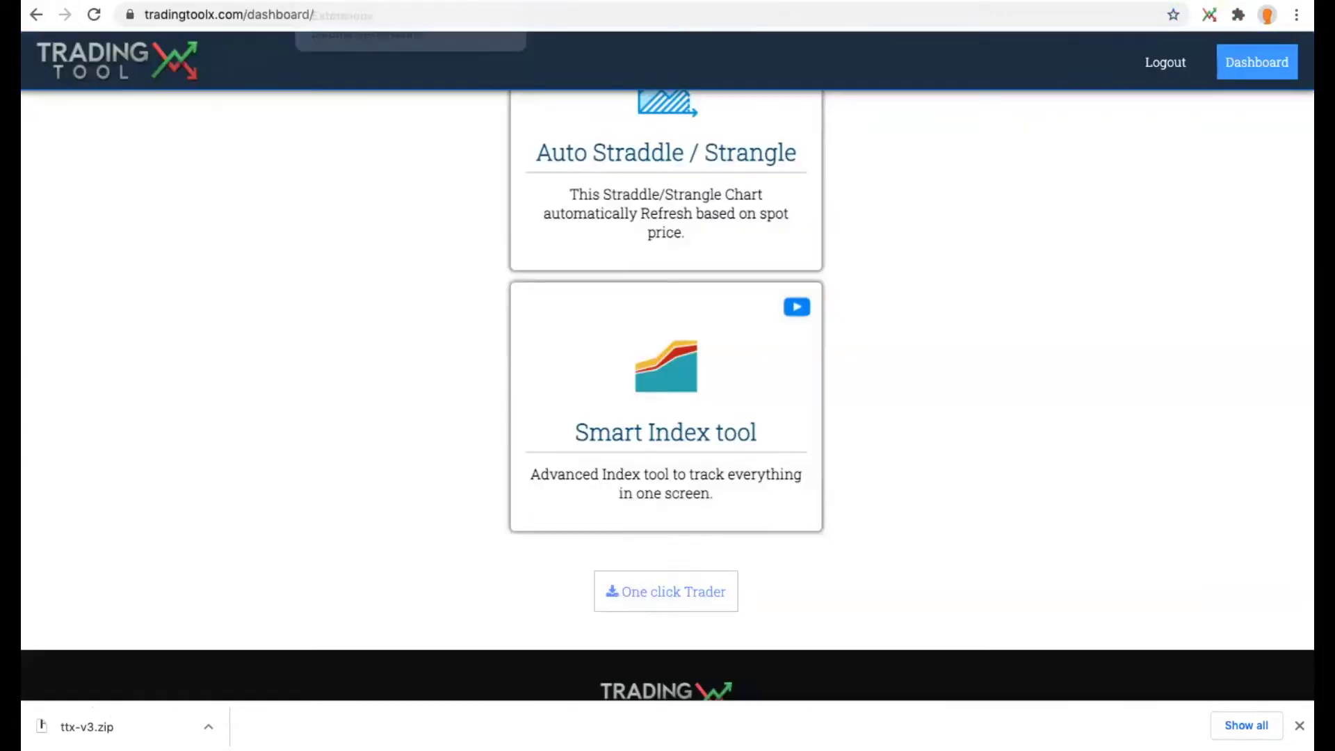
- Launch Papertrade from the TradingToolX extension and extend the paper trading window upward
left_click(1208, 20)
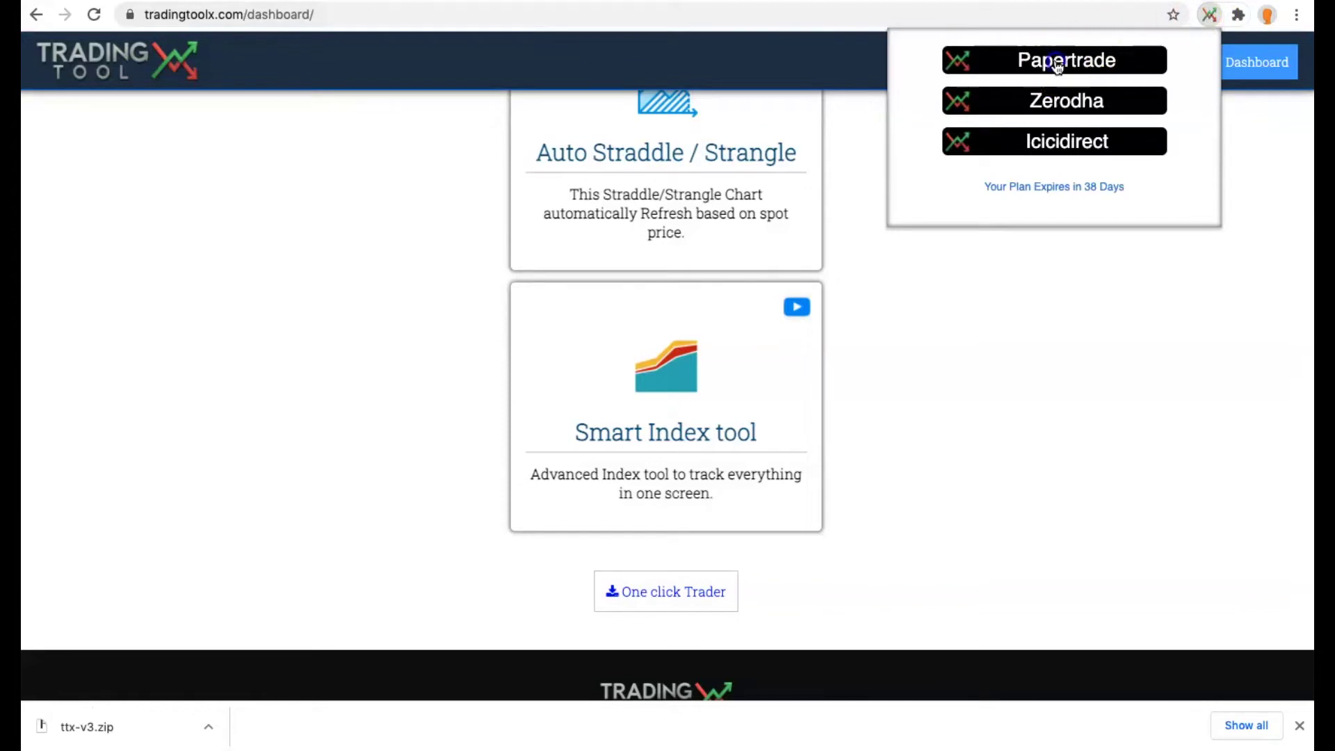
left_click(1057, 61)
left_click(330, 119)
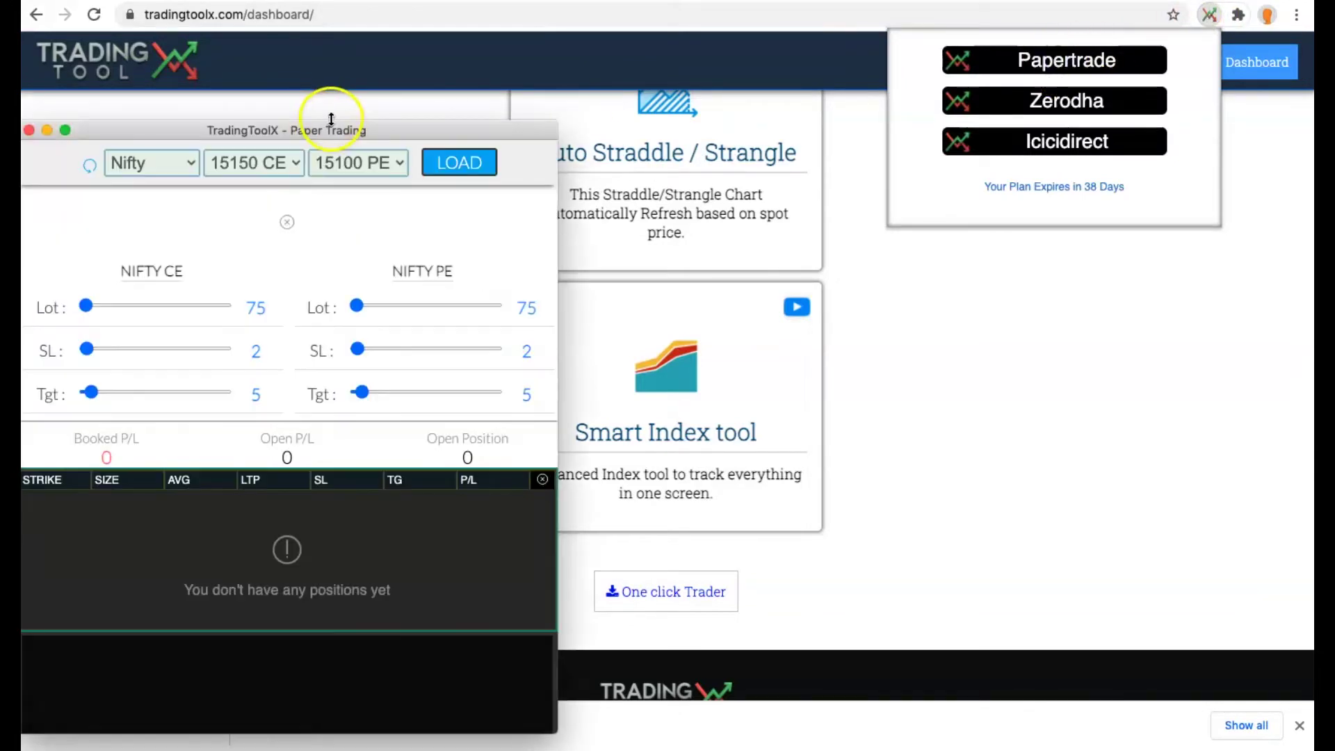
left_click_drag(331, 120, 337, 32)
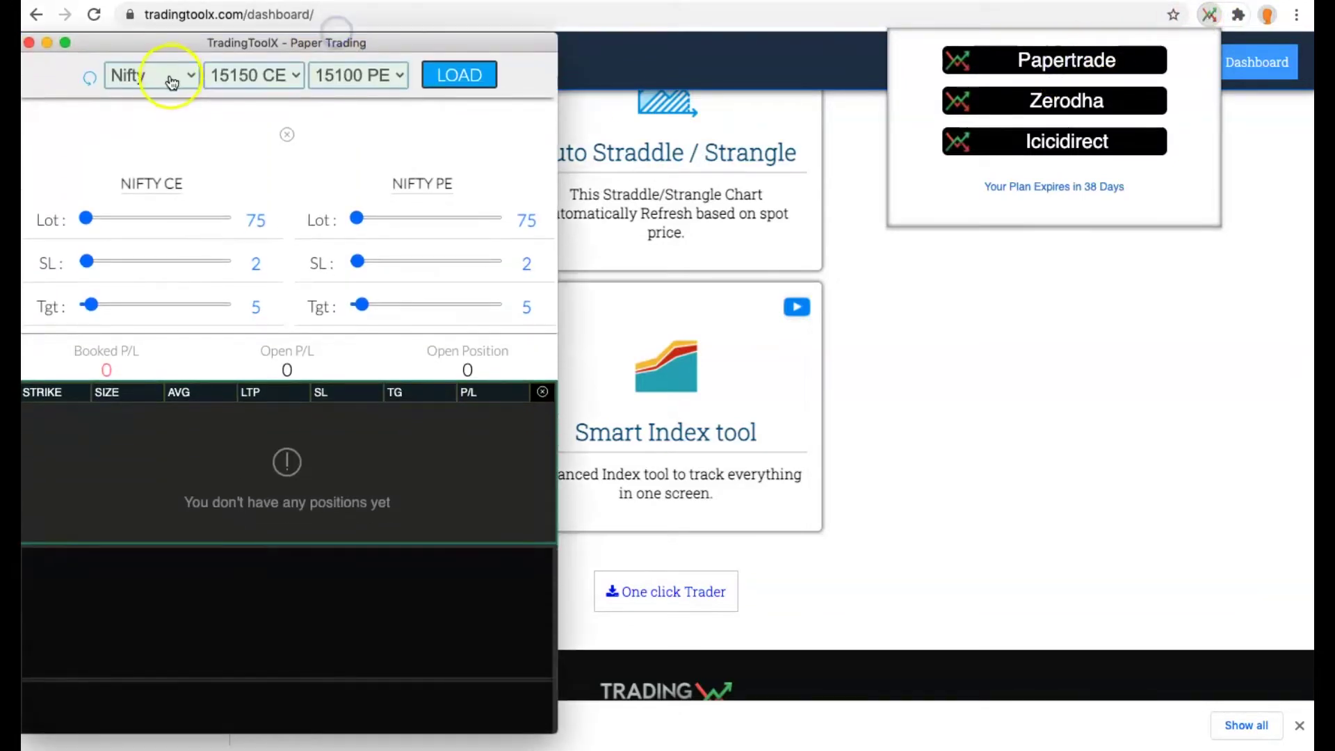
- Load the Nifty 15150 CE and 15100 PE strikes and place a paper buy order of size 75 on each
left_click(453, 77)
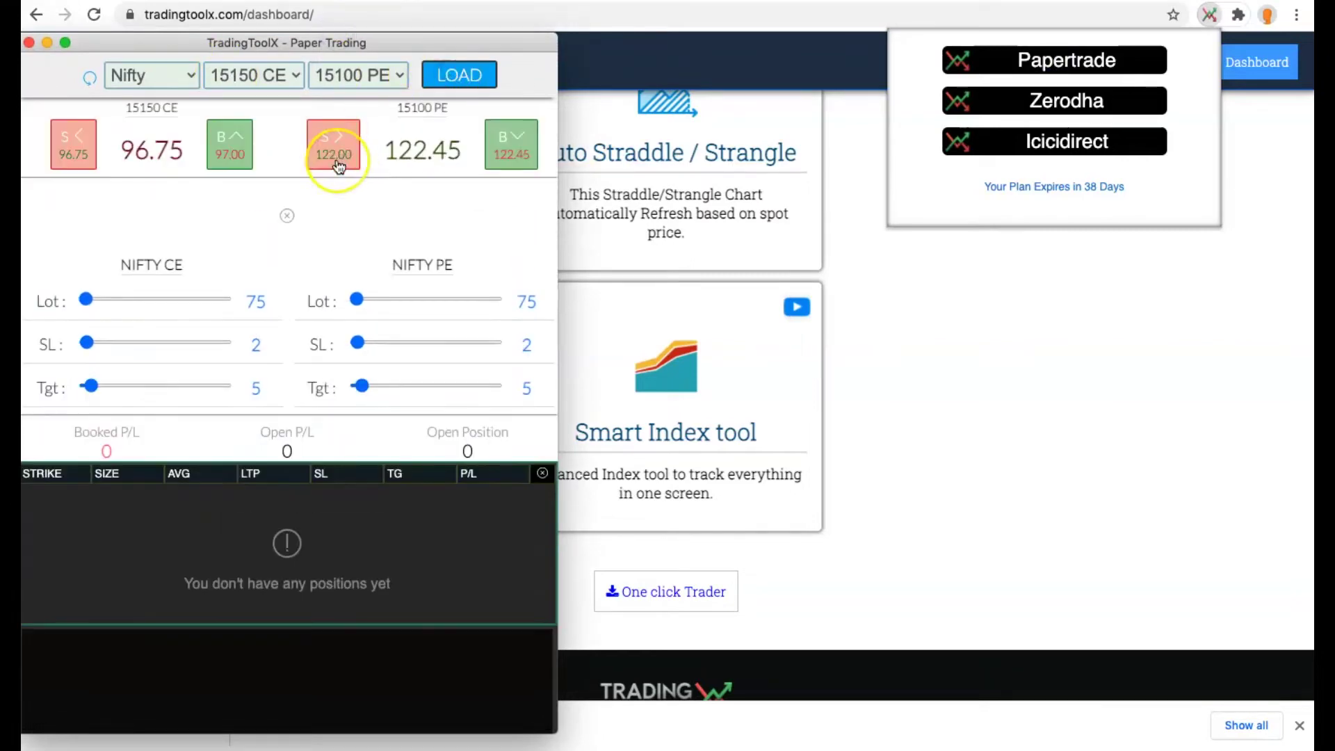
key("Up")
key("Down")
- Try to place a sell order on the Nifty 15150 CE strike
key("Left")
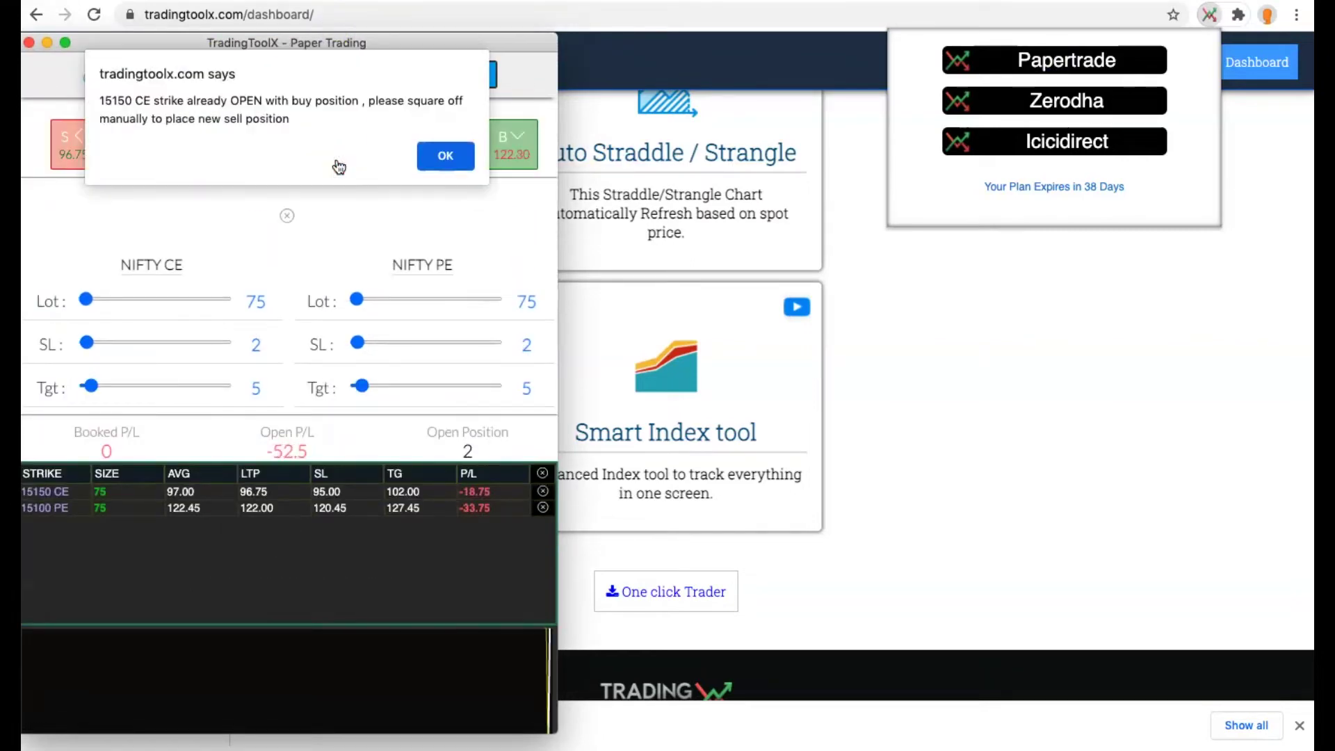
left_click(445, 157)
left_click(441, 152)
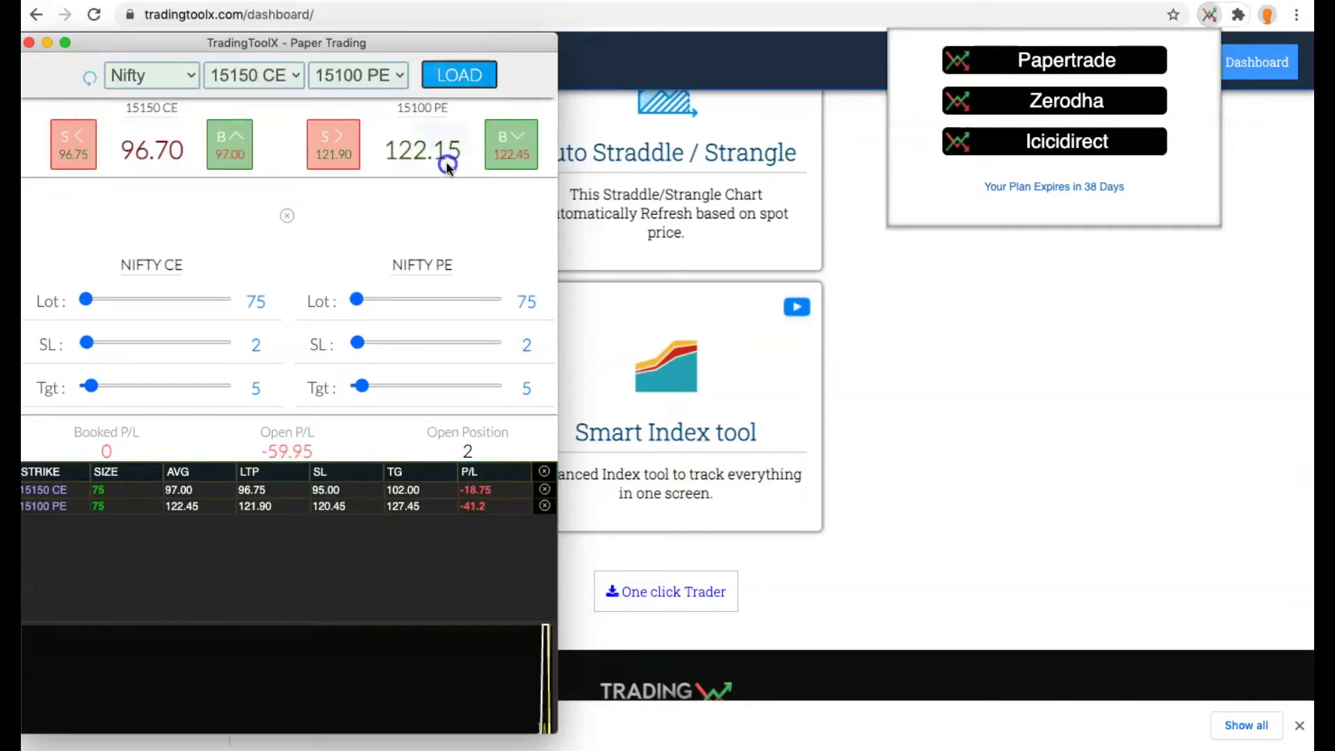
- Load the Banknifty 36100 CE and 36000 PE strikes and place a paper buy order of size 25 on each
left_click(182, 82)
left_click(149, 99)
left_click(476, 87)
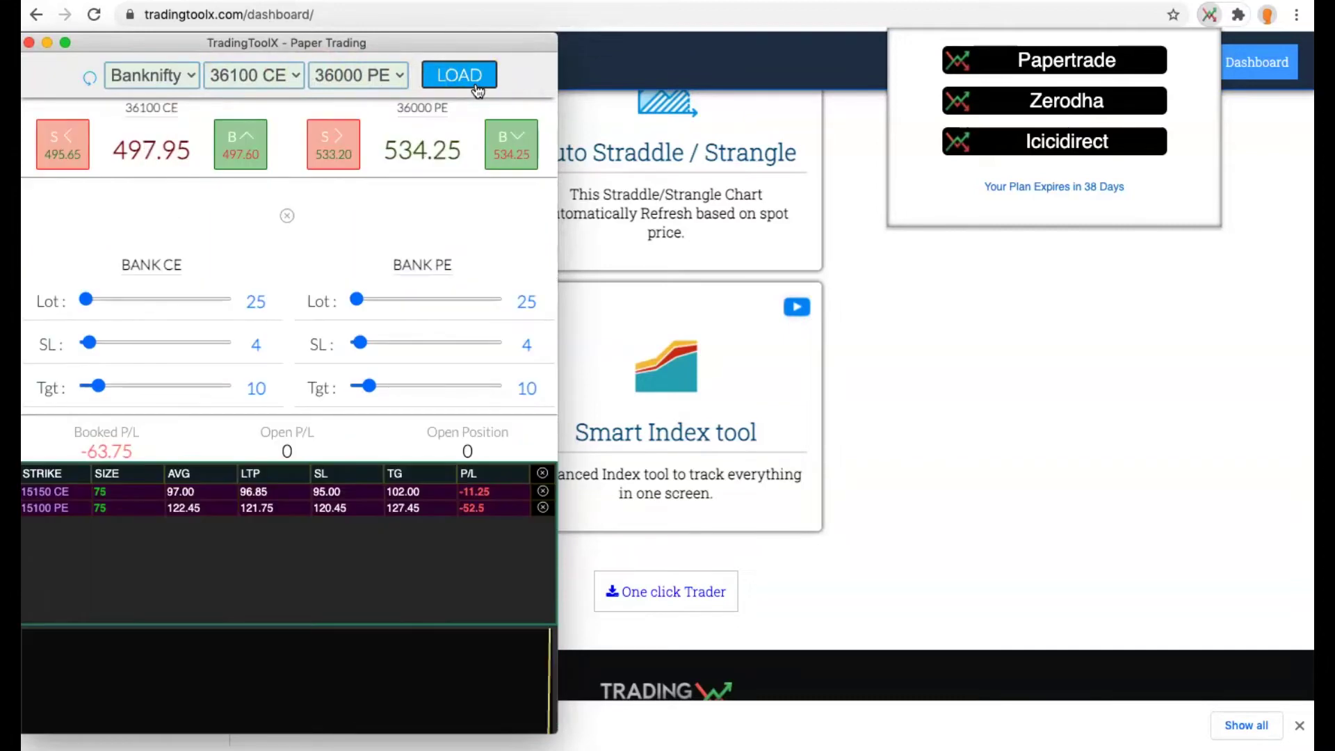
key("Up")
key("Down")
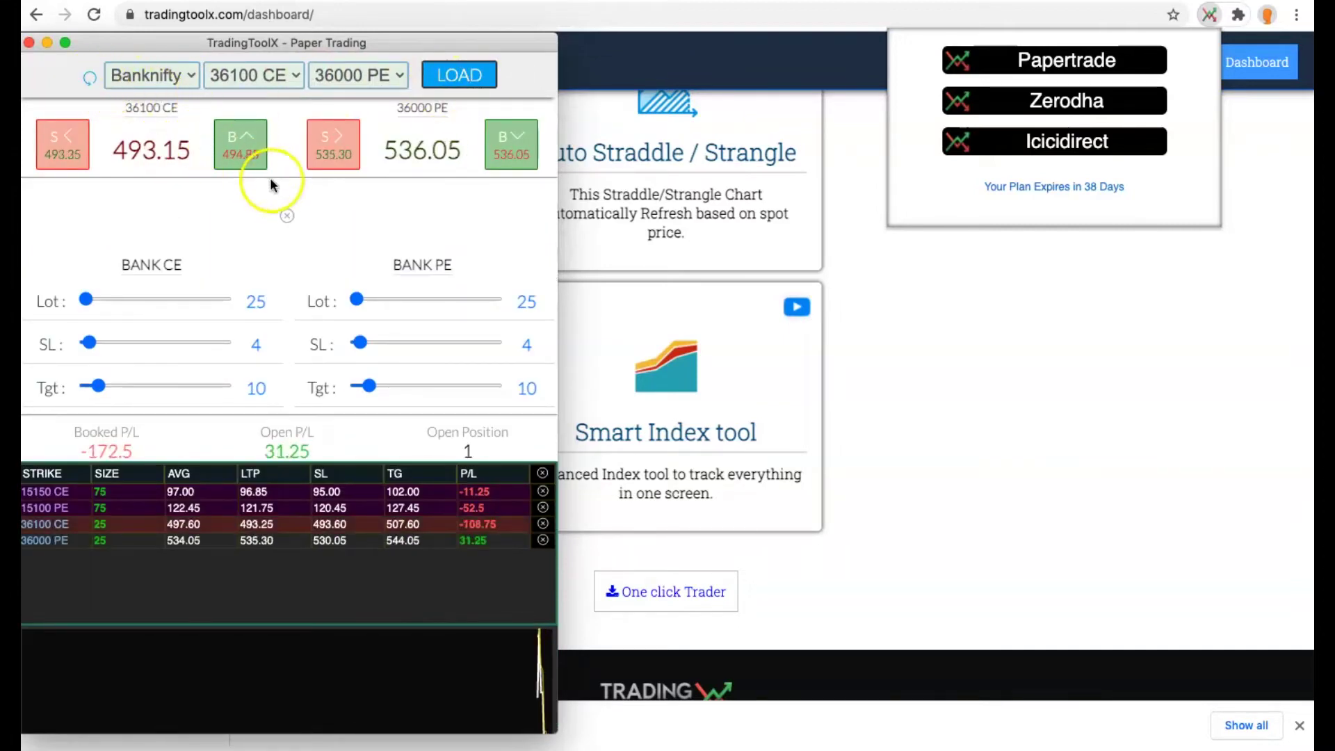
- Set the Banknifty CE to lot 75, SL 12 and target 27, and the PE to lot 150 and target 37
left_click(288, 215)
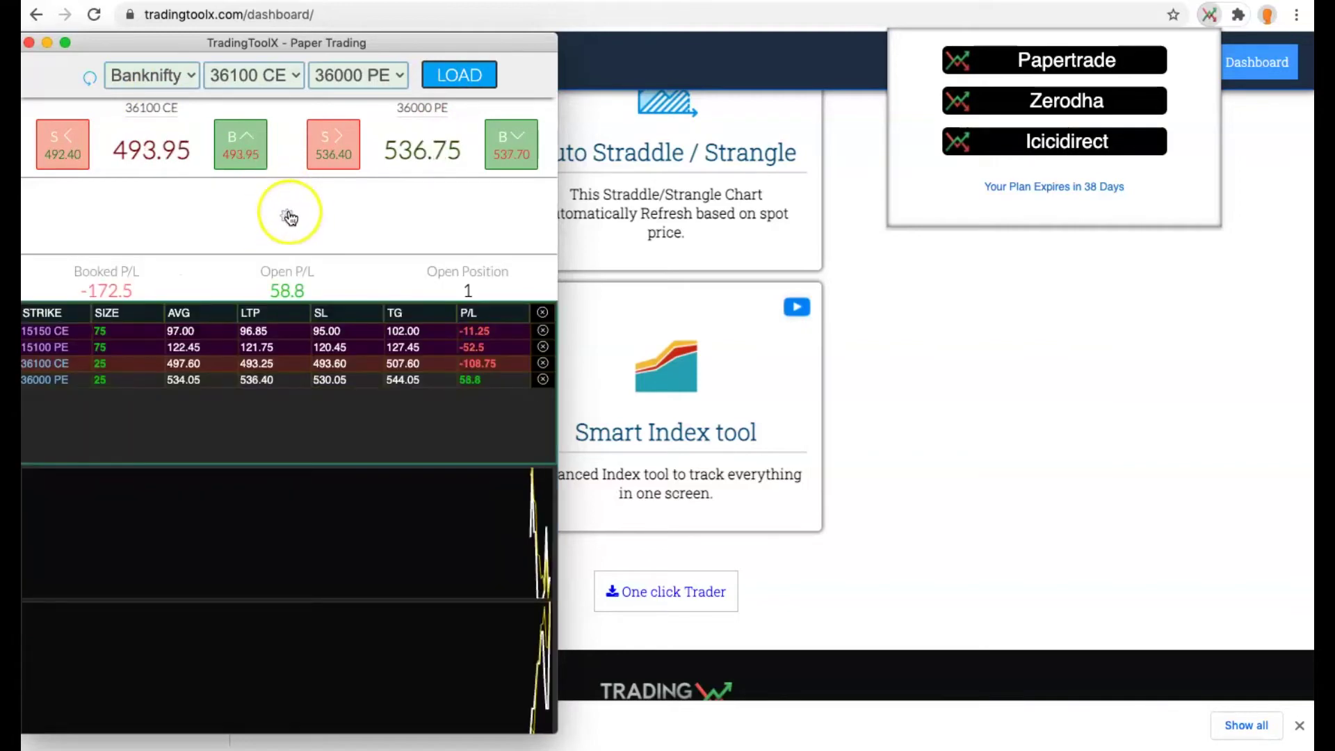
left_click(290, 217)
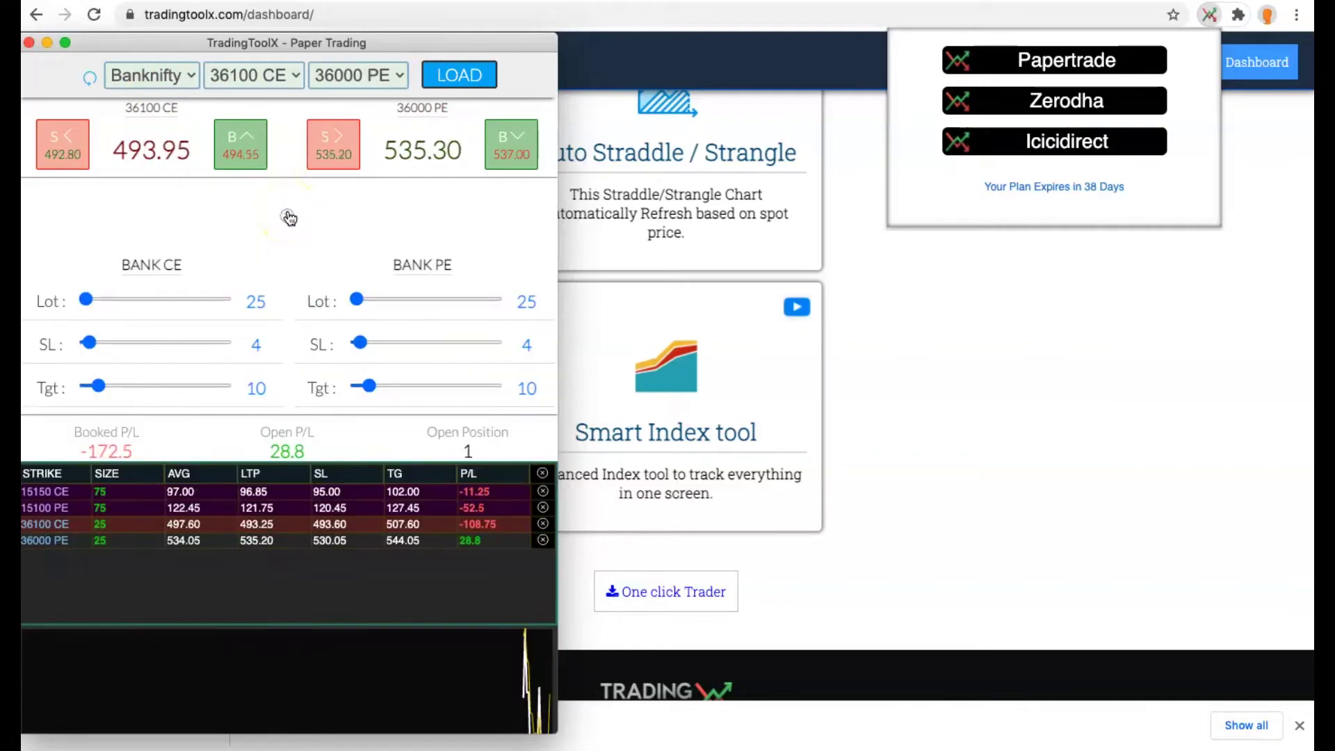
left_click_drag(358, 299, 375, 299)
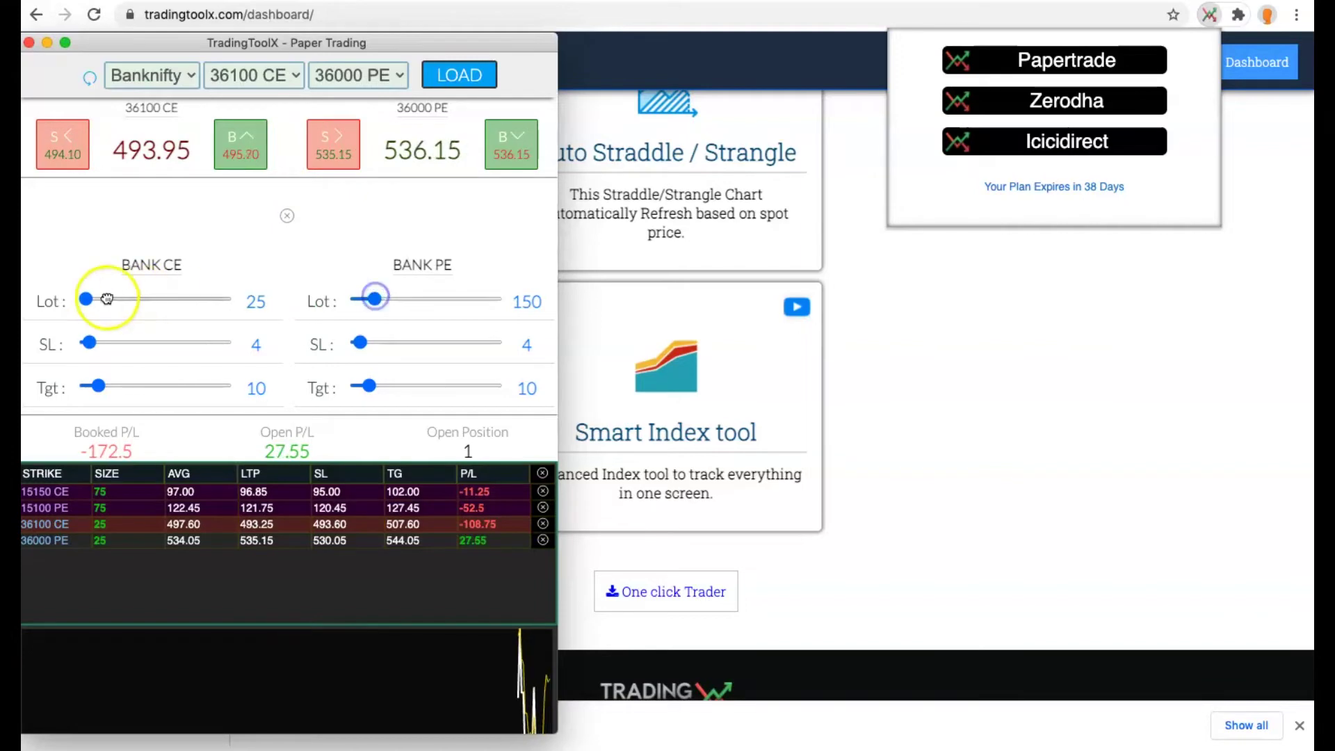
left_click_drag(85, 299, 122, 386)
left_click_drag(369, 385, 407, 387)
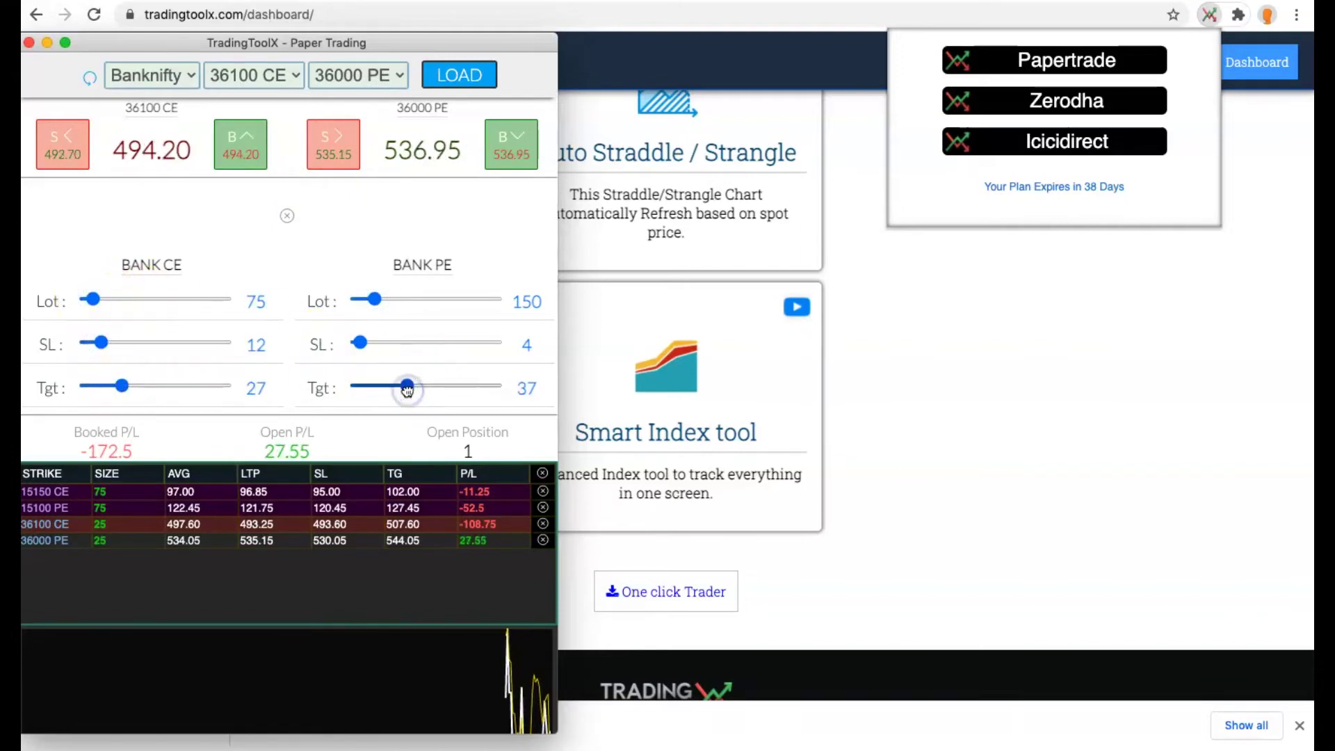
- Open the stop-loss value of the 36000 PE position for editing and accept it as it is
left_click(336, 542)
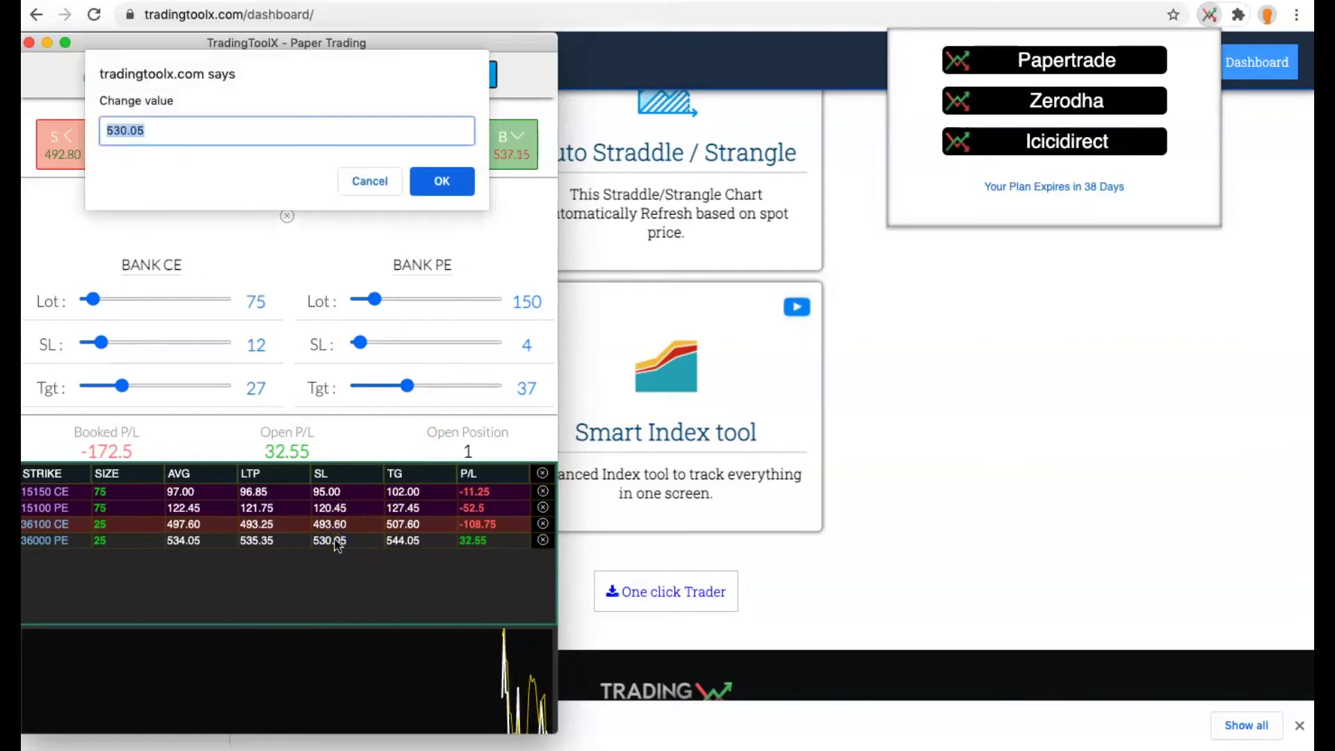
left_click(425, 185)
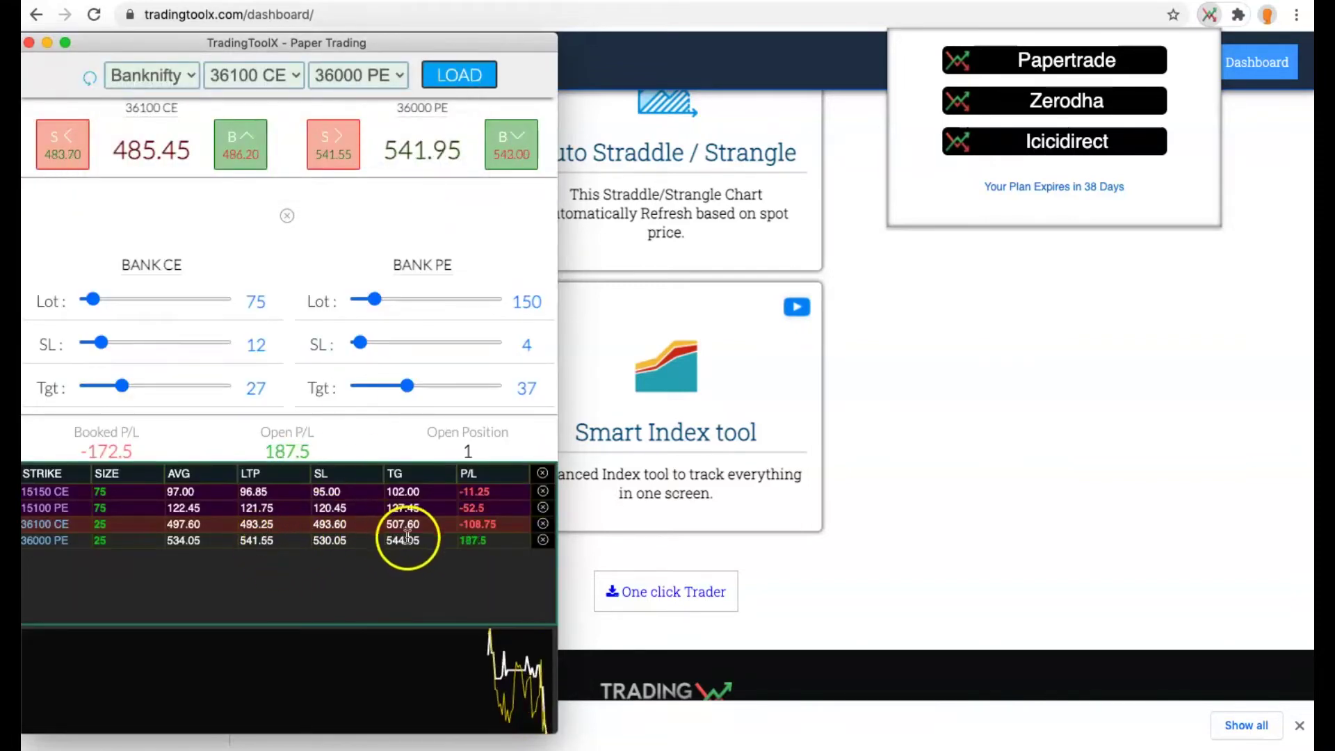
- Open the target and the stop-loss of the 36000 PE position for editing and accept both as they are
left_click(404, 535)
left_click(435, 185)
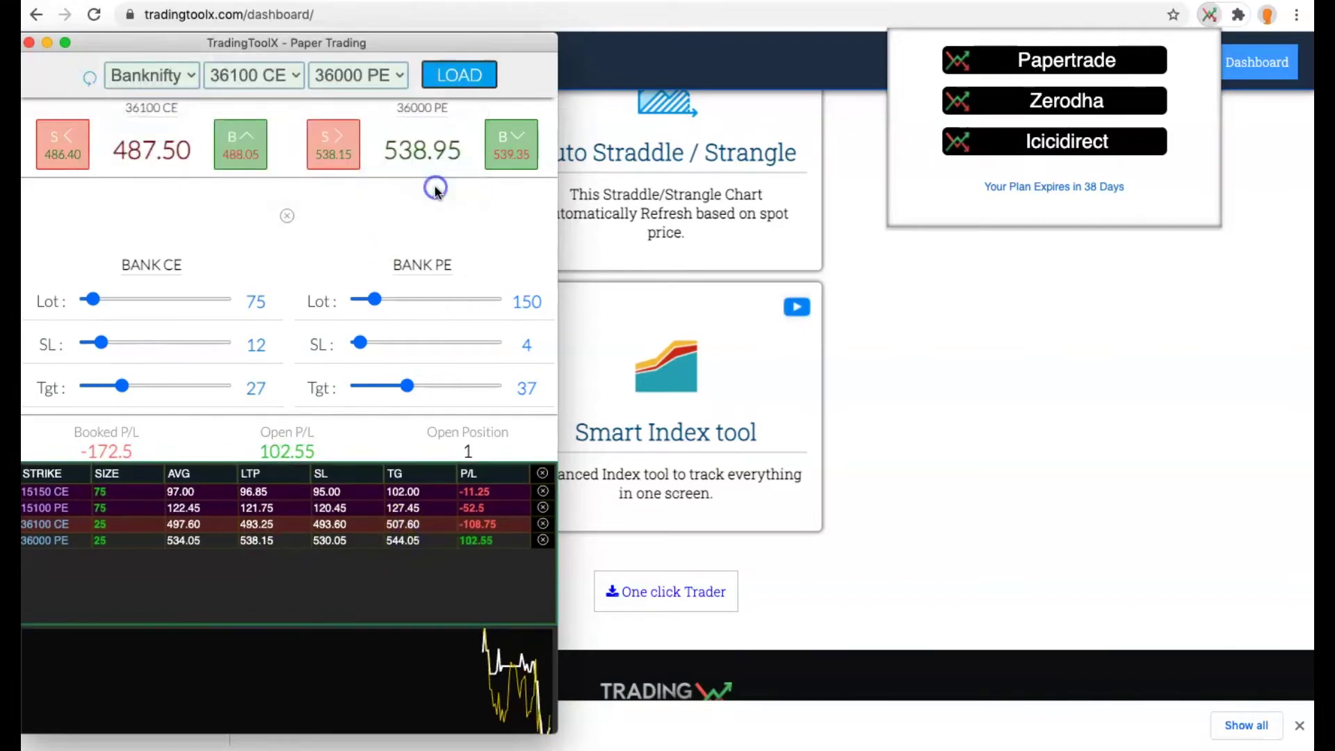
left_click(335, 541)
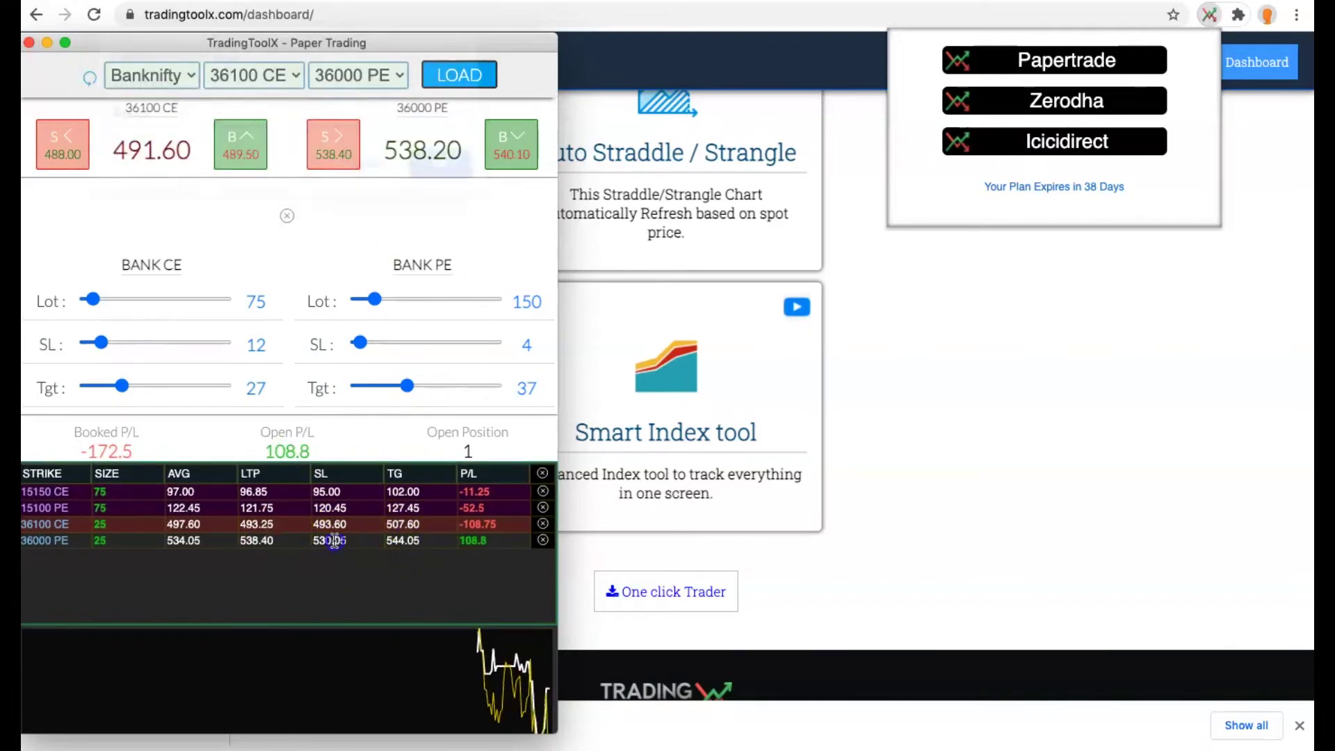
left_click(441, 181)
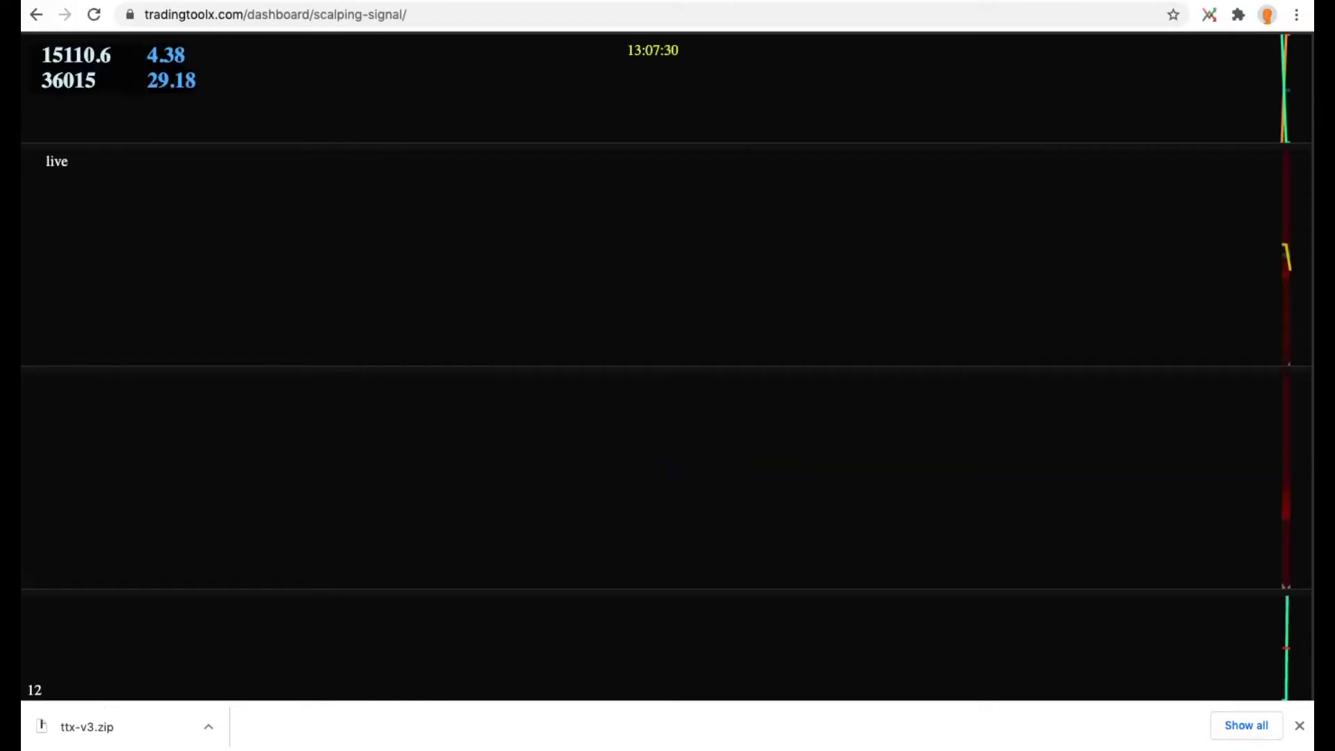
- Open the TradingToolX Smart Index tool from a new browser tab and detach it into its own window over the Scalping Signal page
key("ctrl+t")
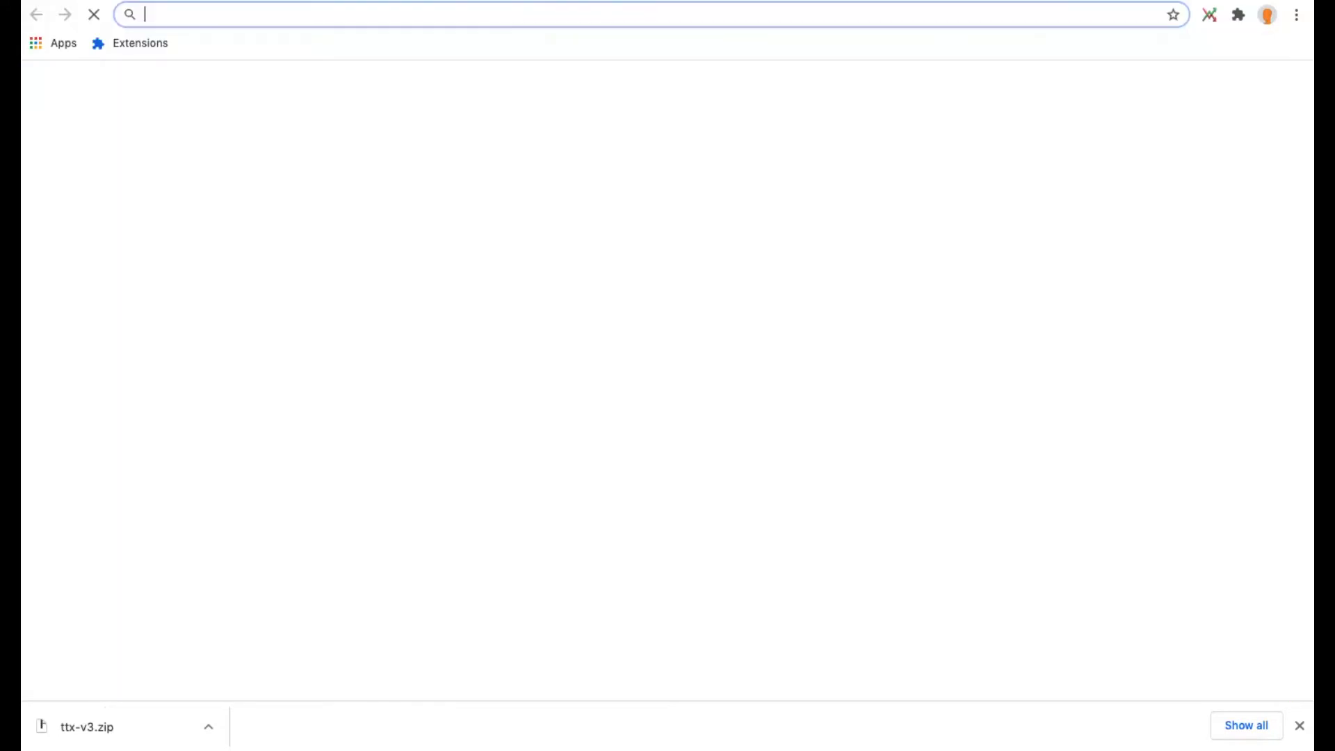
type("tr")
key("Return")
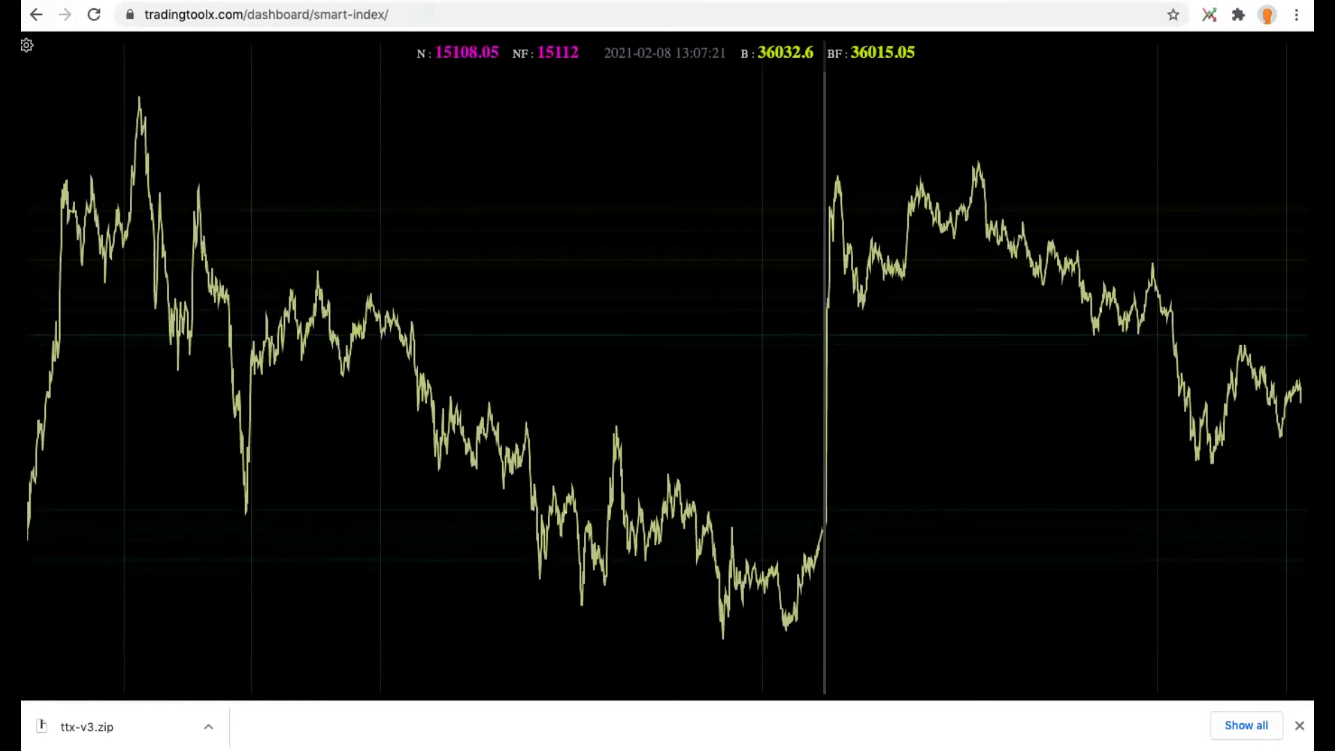
left_click_drag(438, 2, 448, 56)
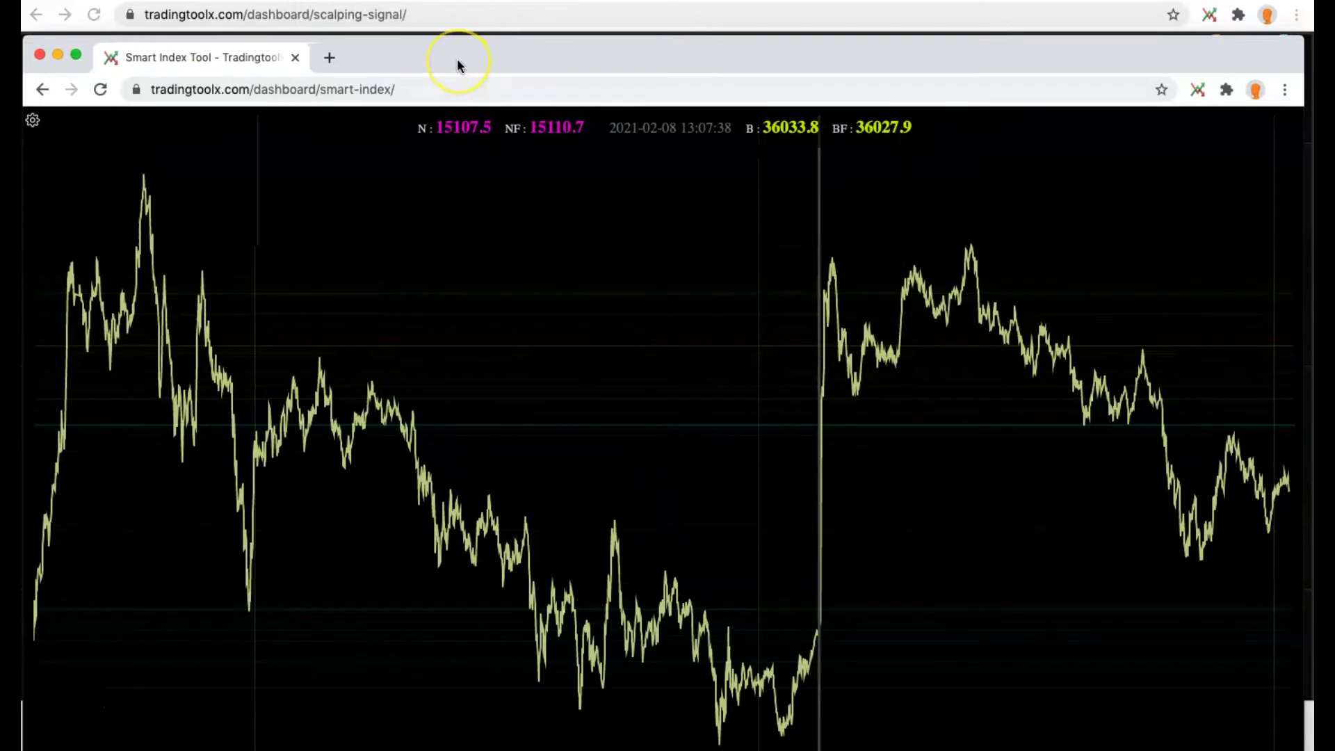
left_click_drag(456, 63, 451, 0)
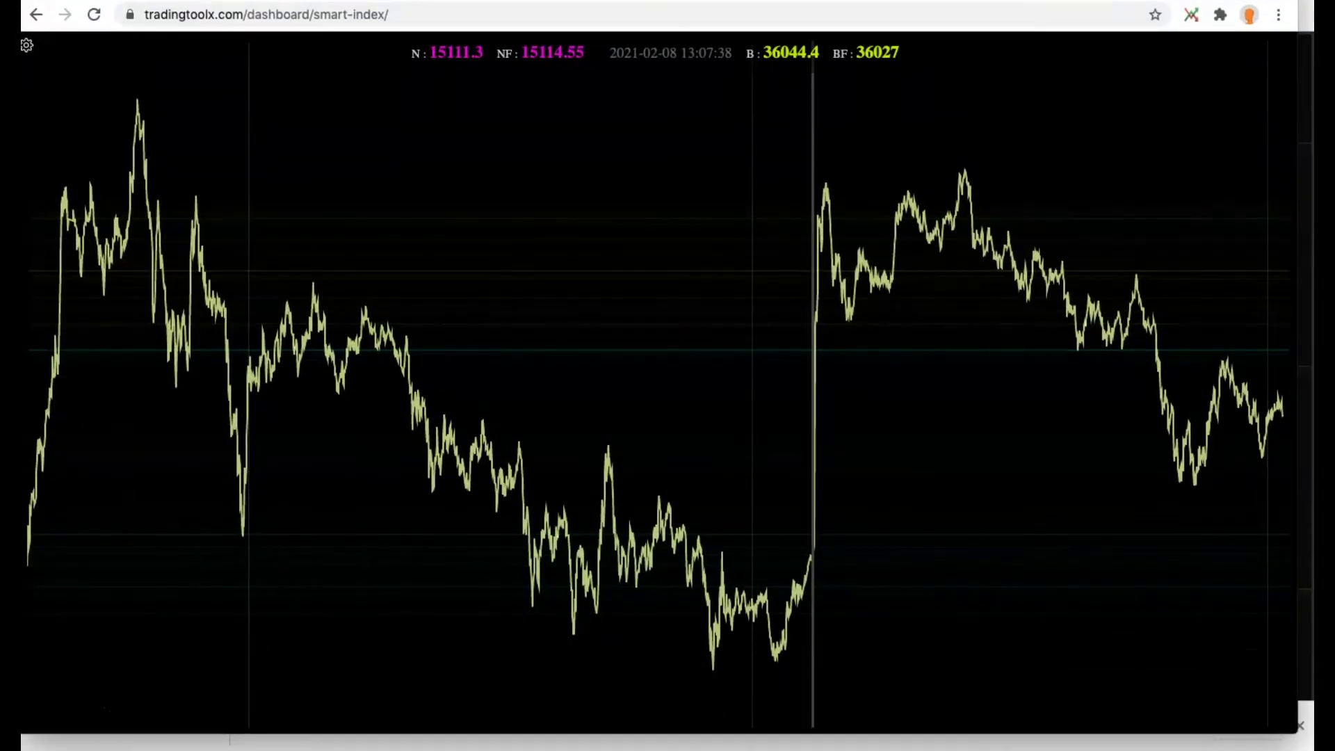
- Switch the Smart Index chart from BankNifty Future to Nifty Future and save the chart settings
left_click(27, 47)
left_click(104, 83)
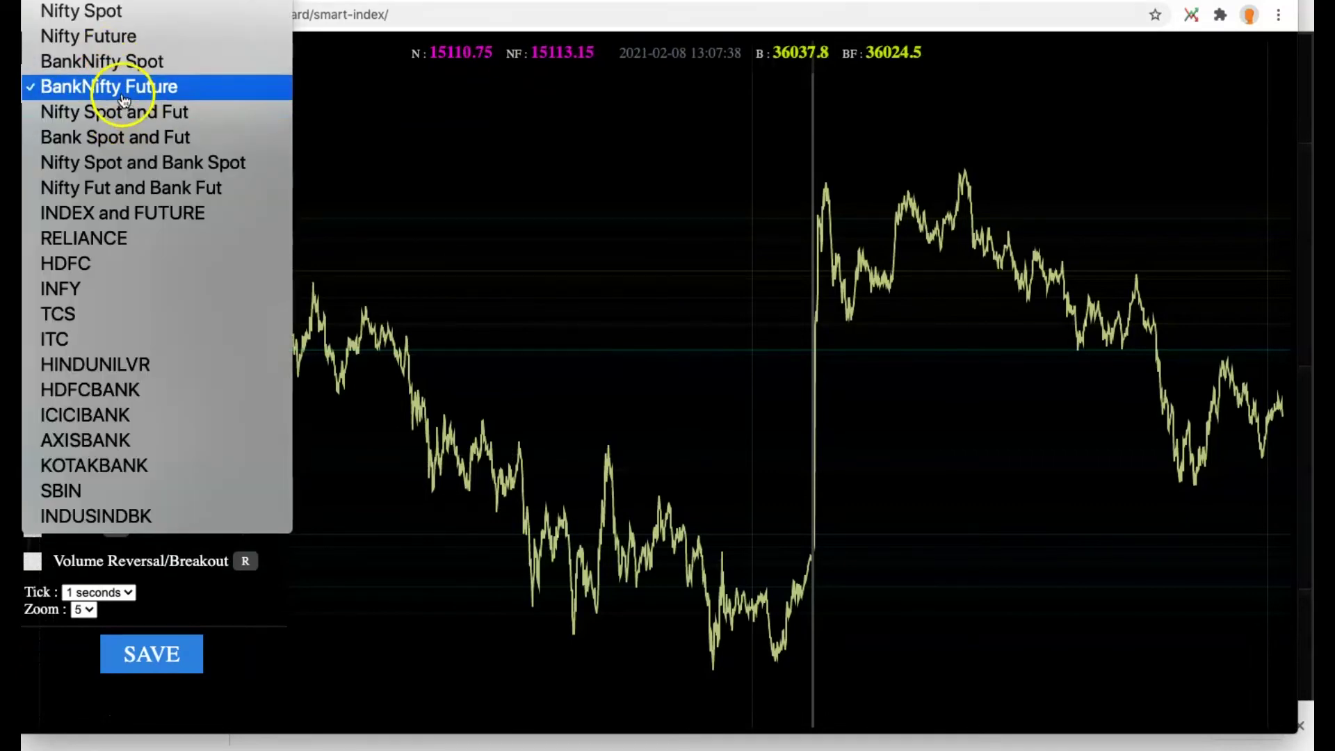
left_click(106, 40)
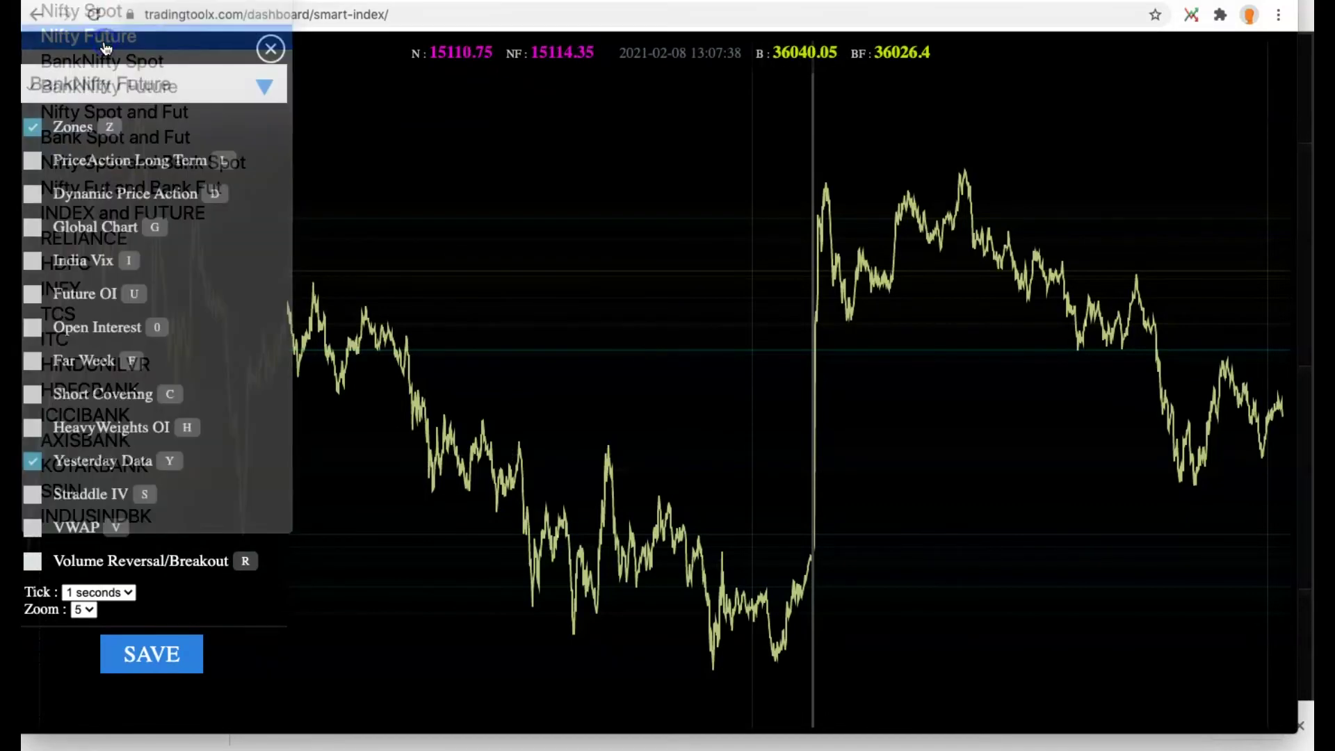
left_click(155, 652)
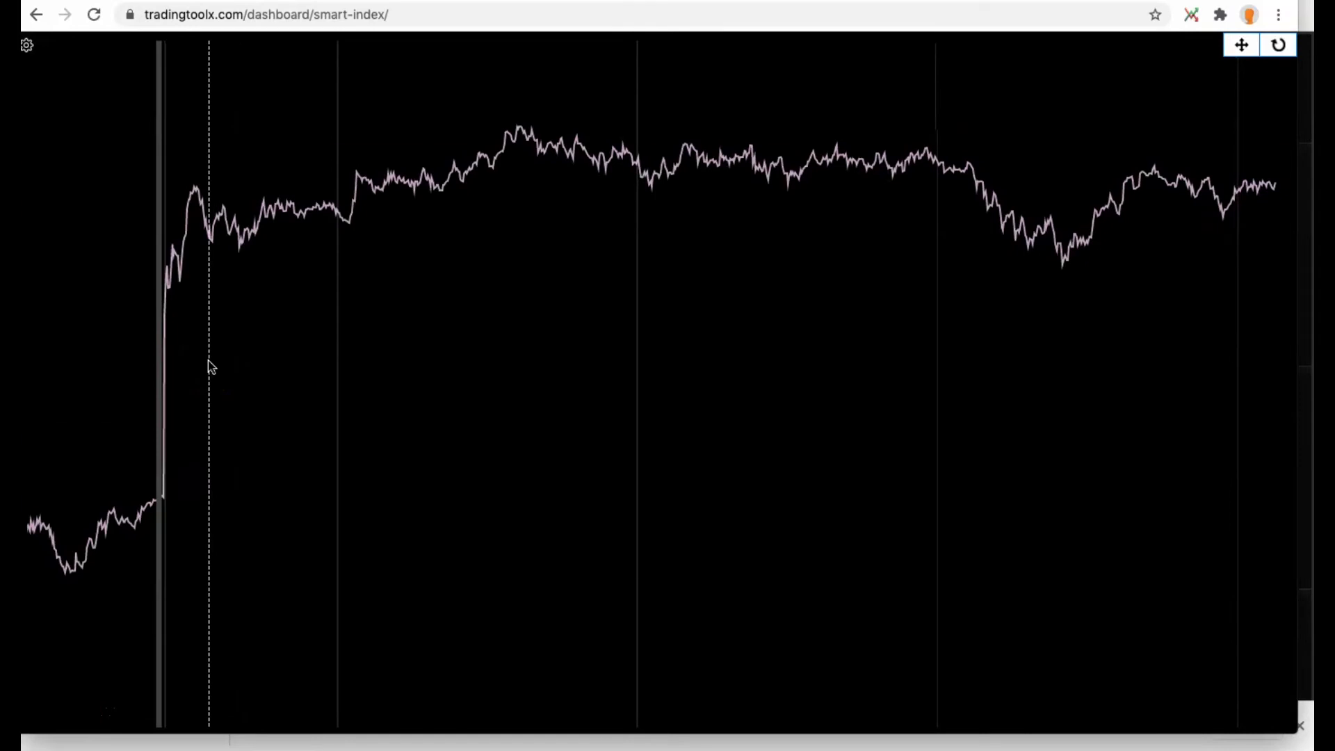
left_click(217, 355)
- Set the Zoom option of the Nifty Future chart to 1 and save the settings
left_click(28, 47)
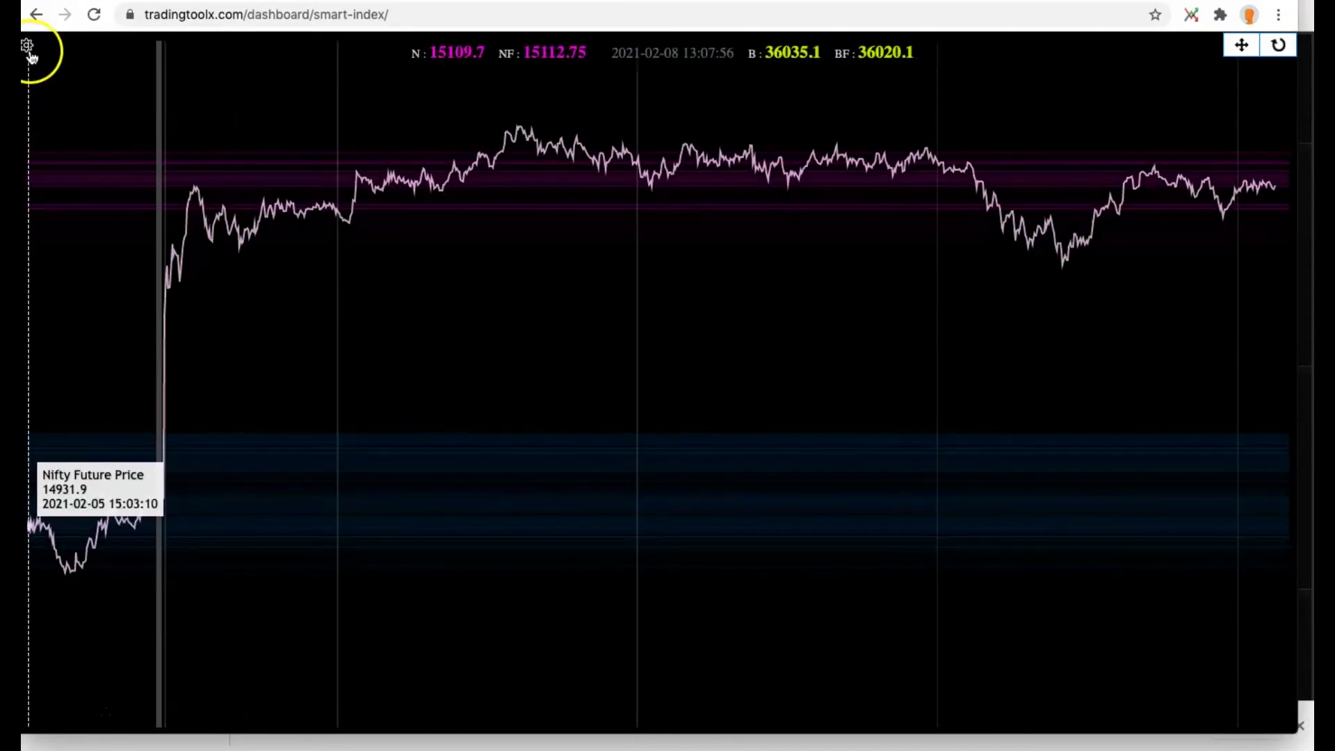
left_click(84, 609)
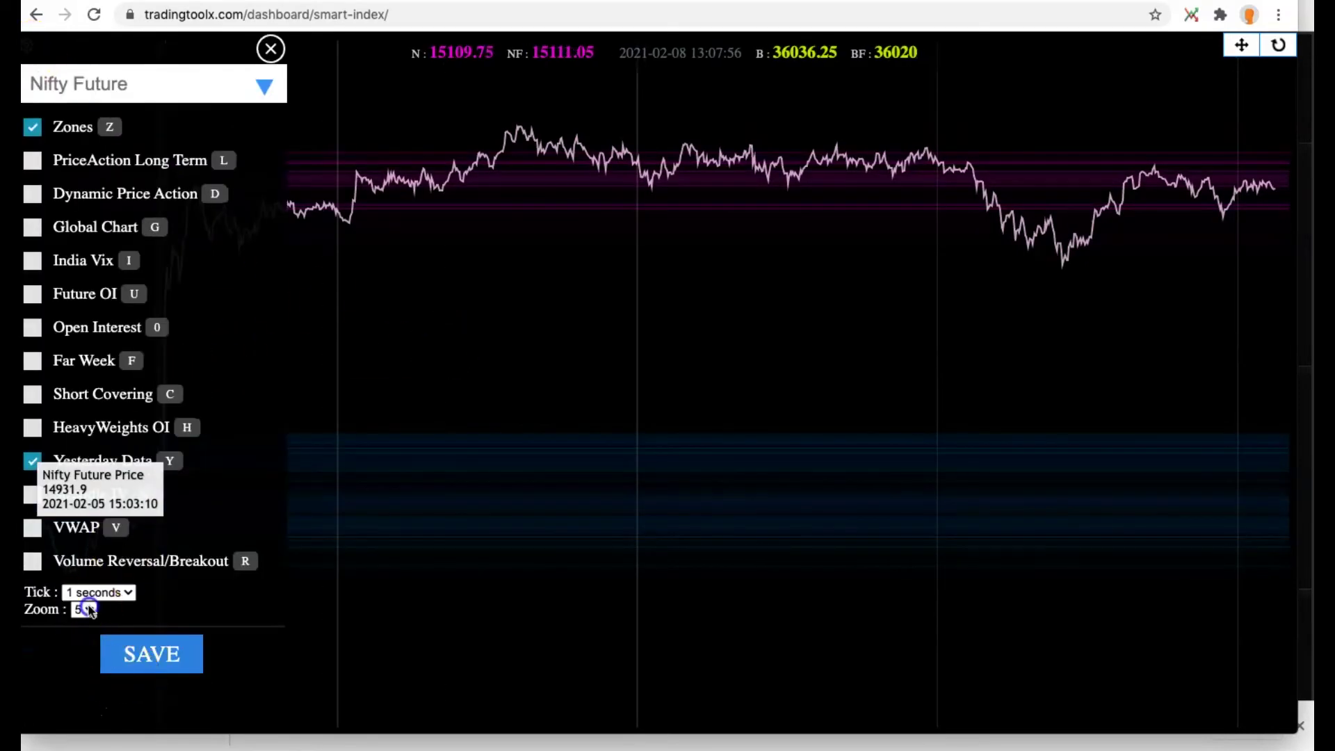
left_click(84, 546)
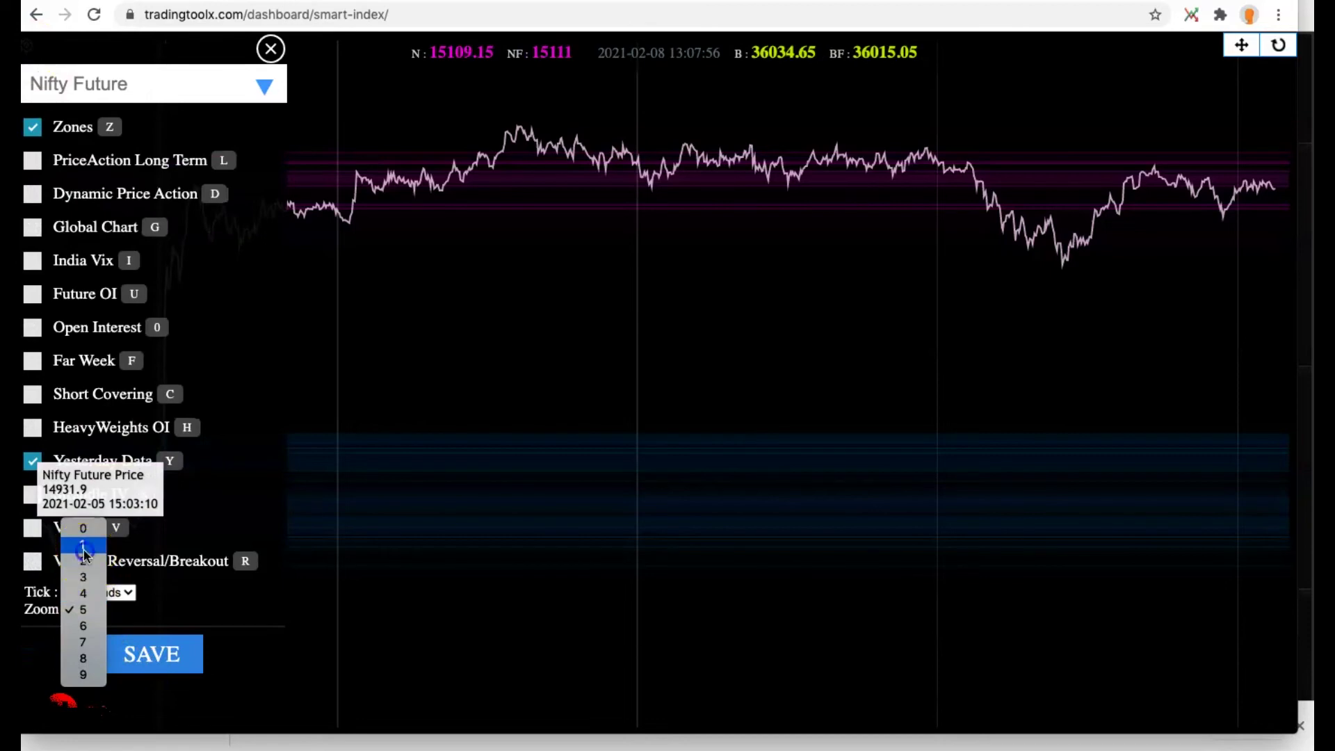
left_click(143, 658)
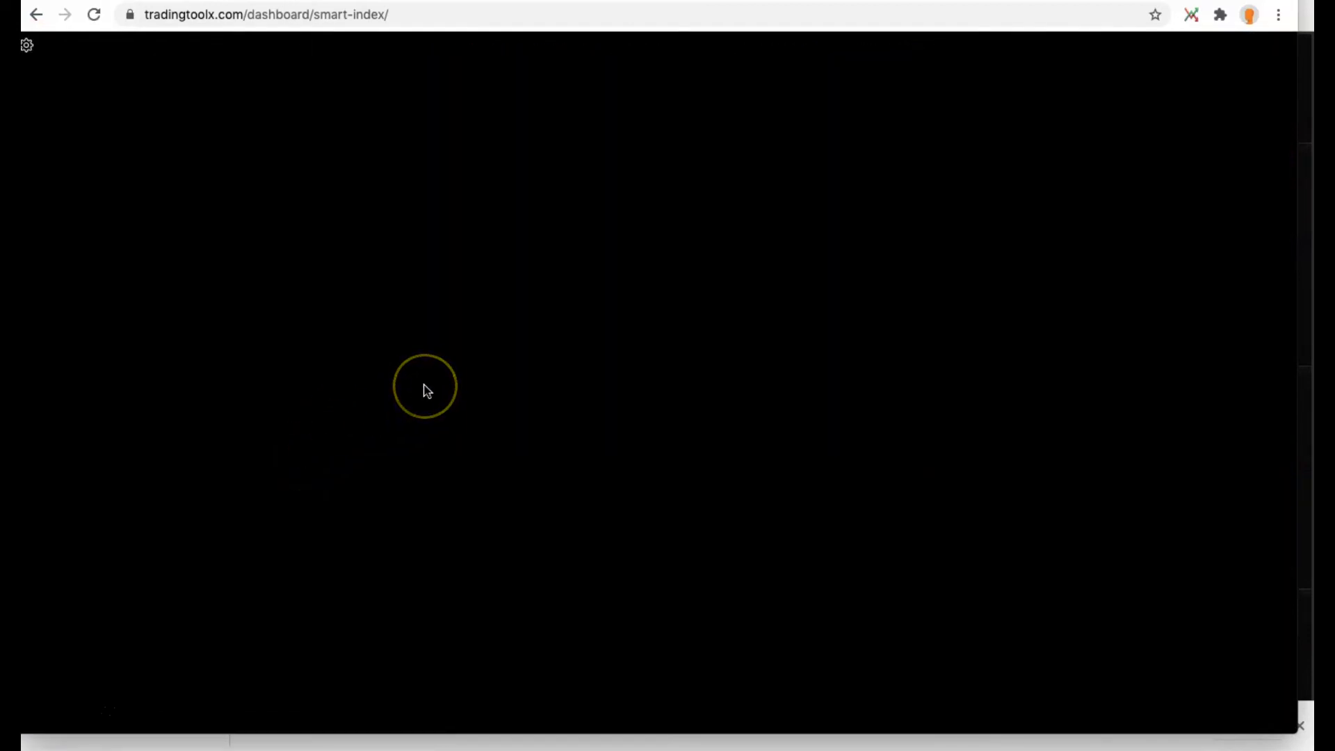
- Add an overlay of horizontal price levels to the Nifty Future chart through the Smart Index settings
left_click(1103, 230)
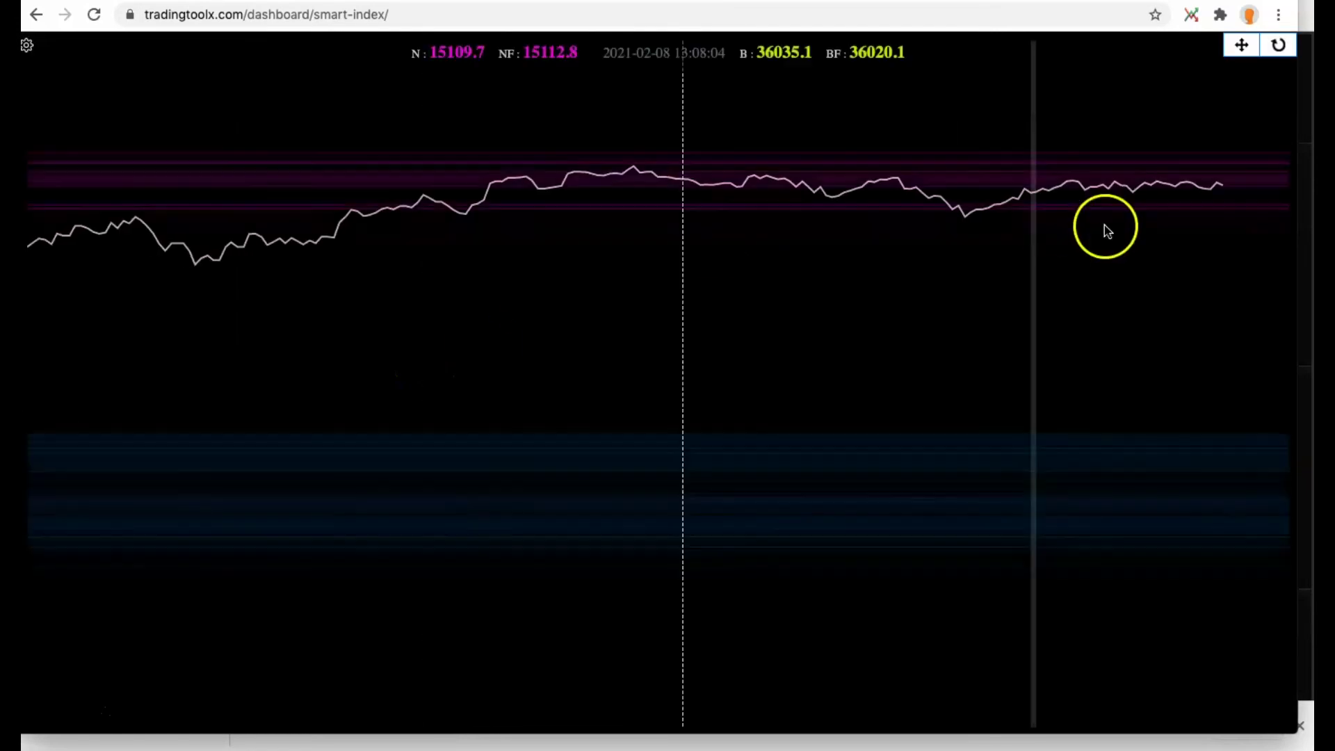
left_click(814, 283)
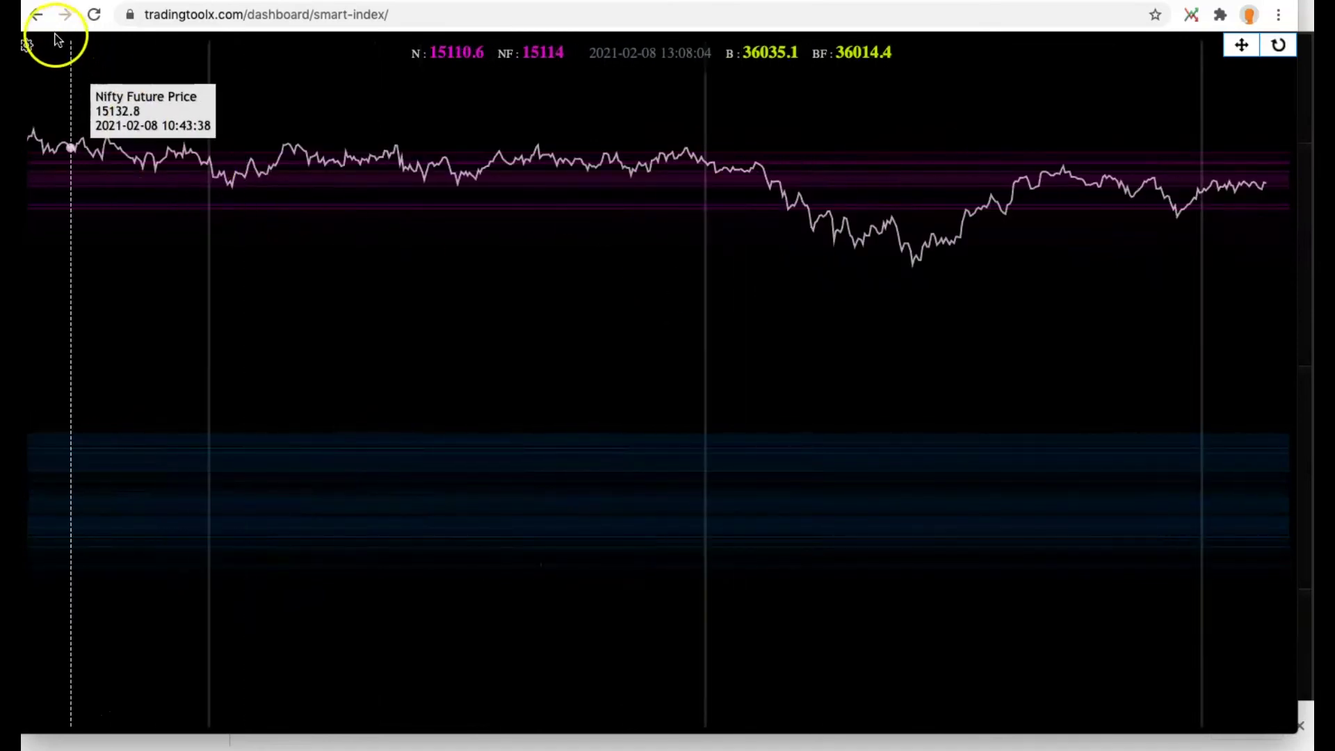
left_click(30, 48)
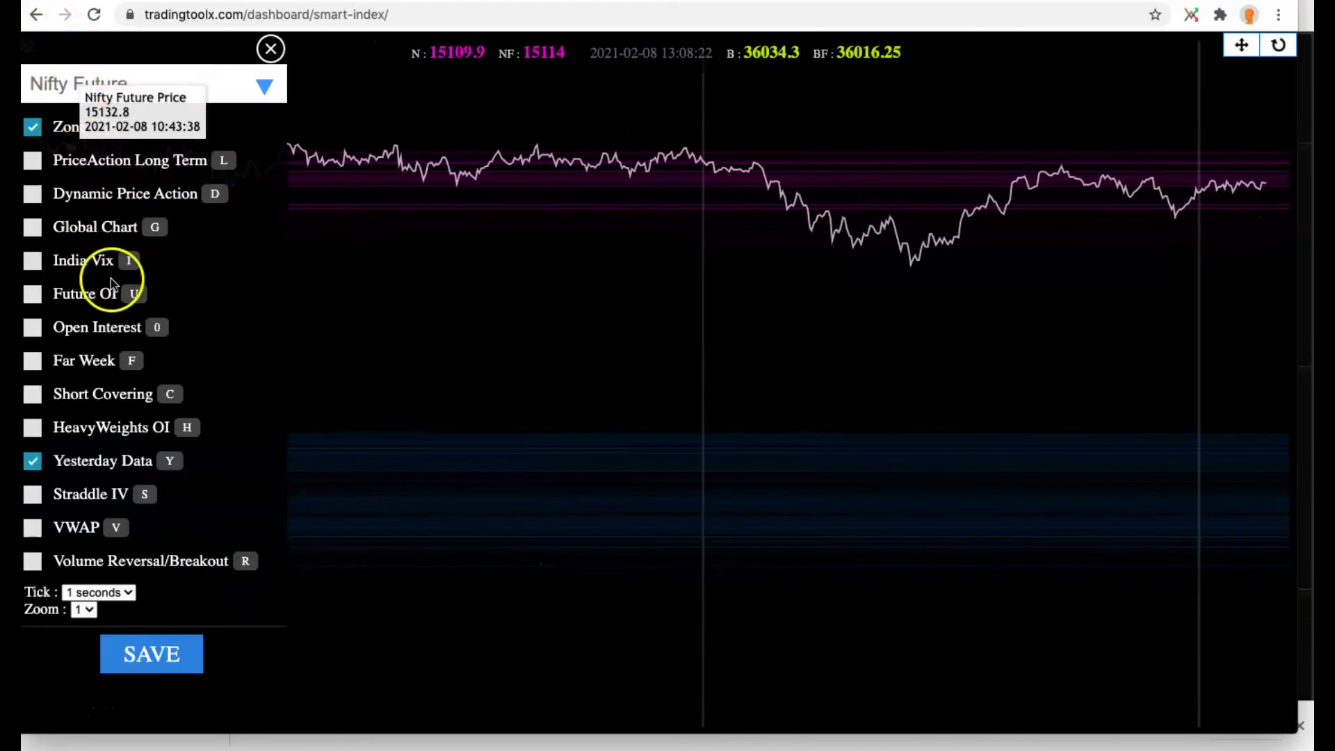
left_click(106, 291)
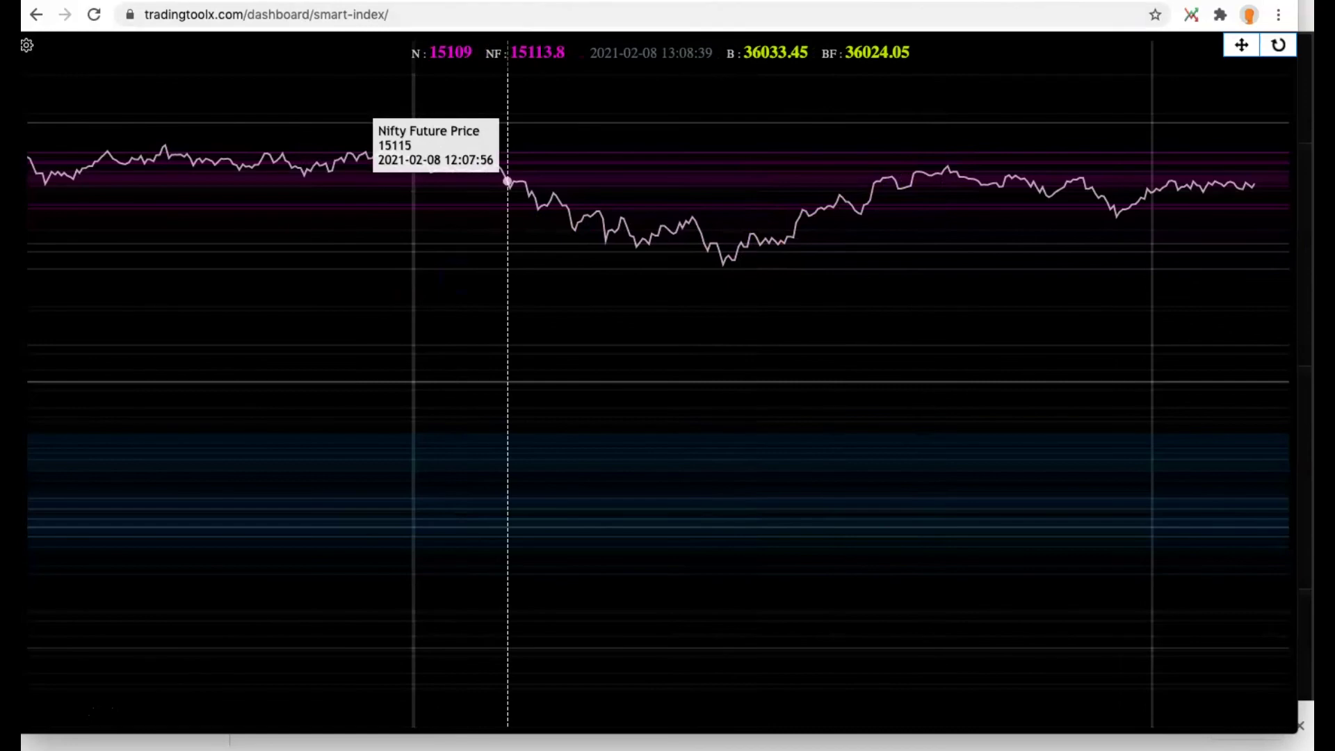
- Arrange the Paper Trading, Smart Index and Scalping Signal windows side by side so all three can be watched together
left_click_drag(473, 1, 263, 12)
left_click(664, 20)
left_click_drag(665, 21, 466, 4)
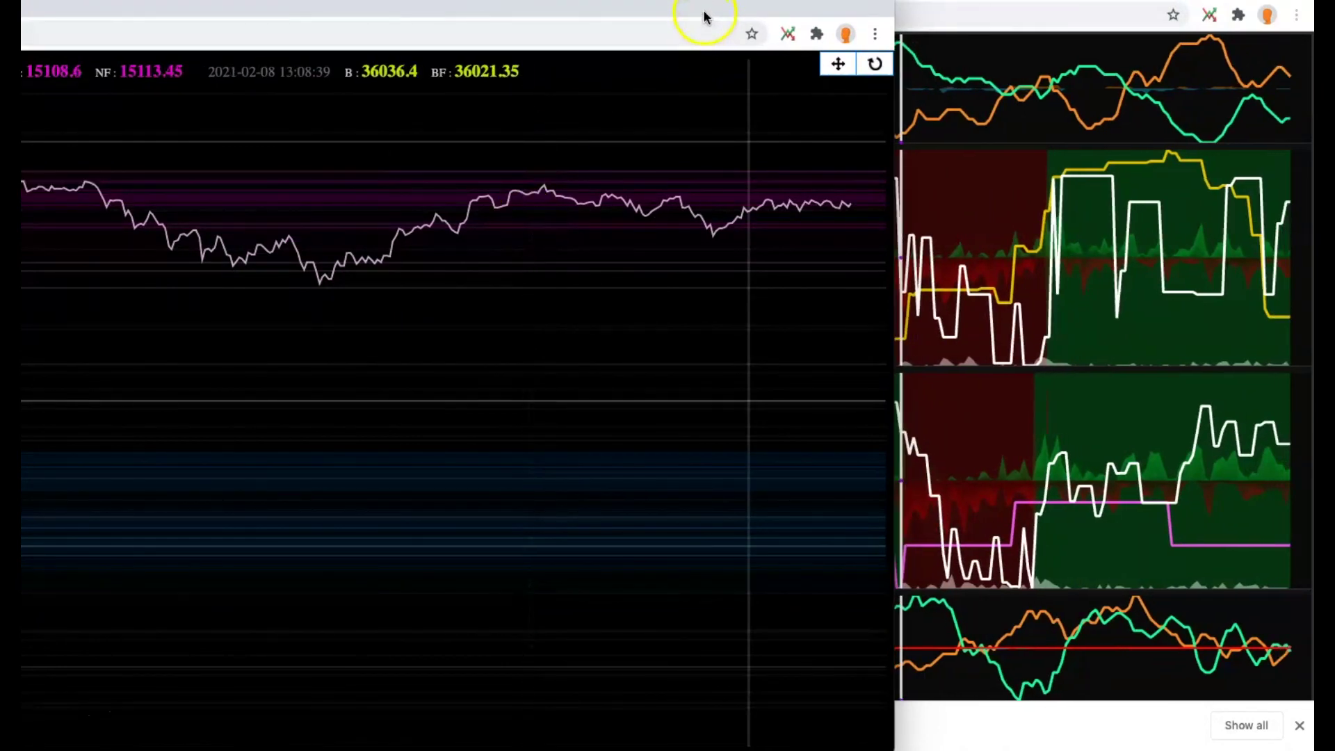
left_click_drag(724, 2, 720, 0)
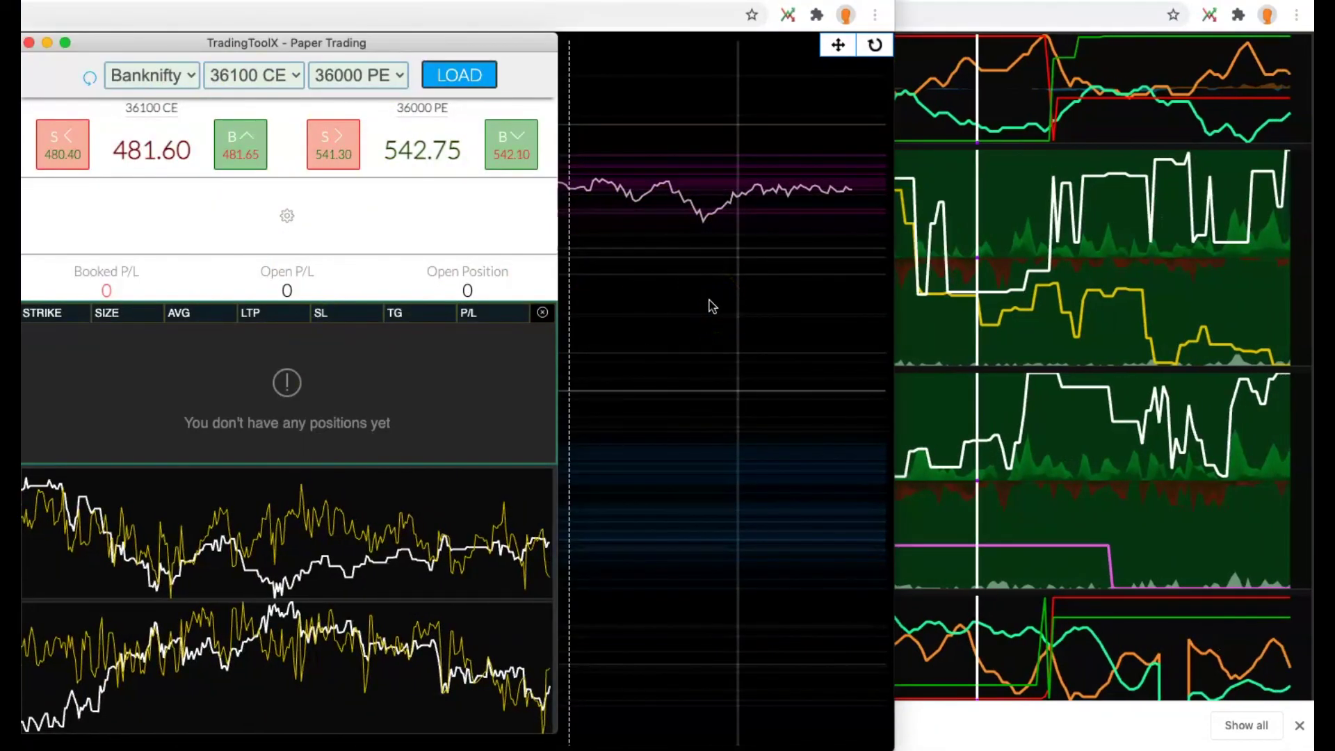
left_click(662, 238)
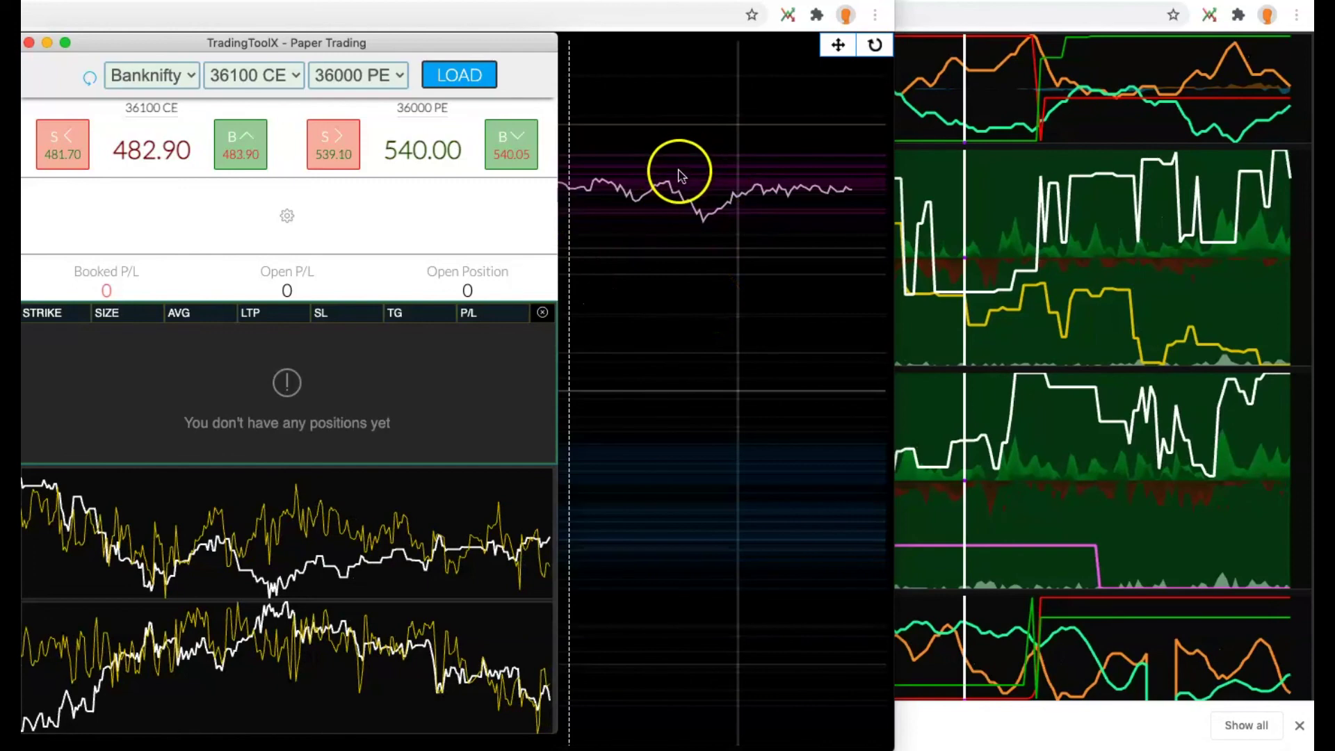